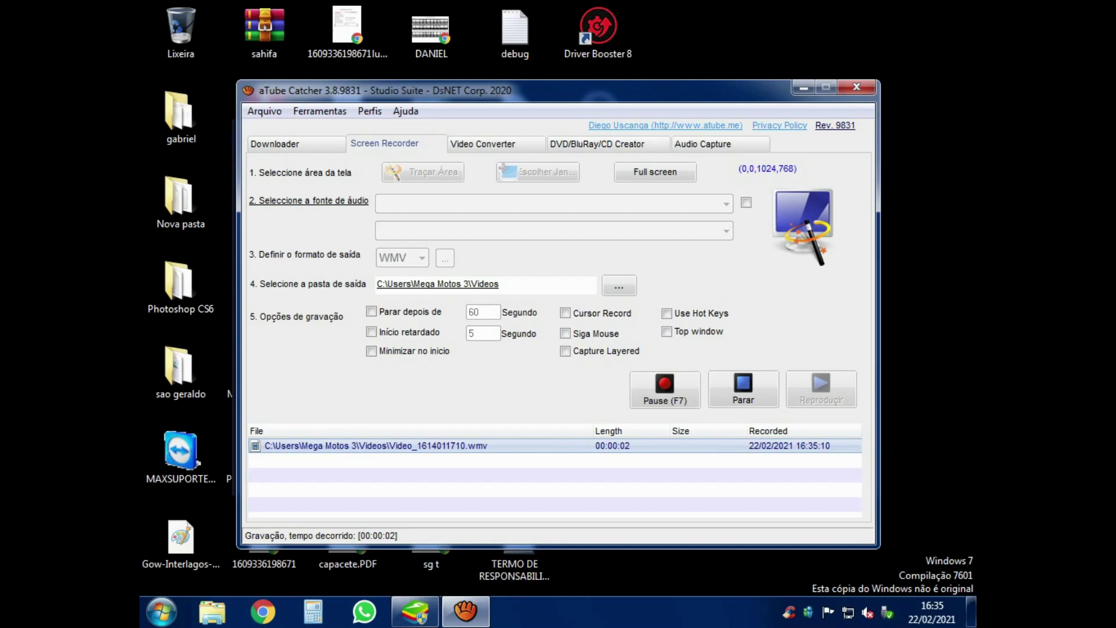
Minimize the screen recorder, set the desktop image "download" as the desktop background, and bring the recorder back
left_click(804, 88)
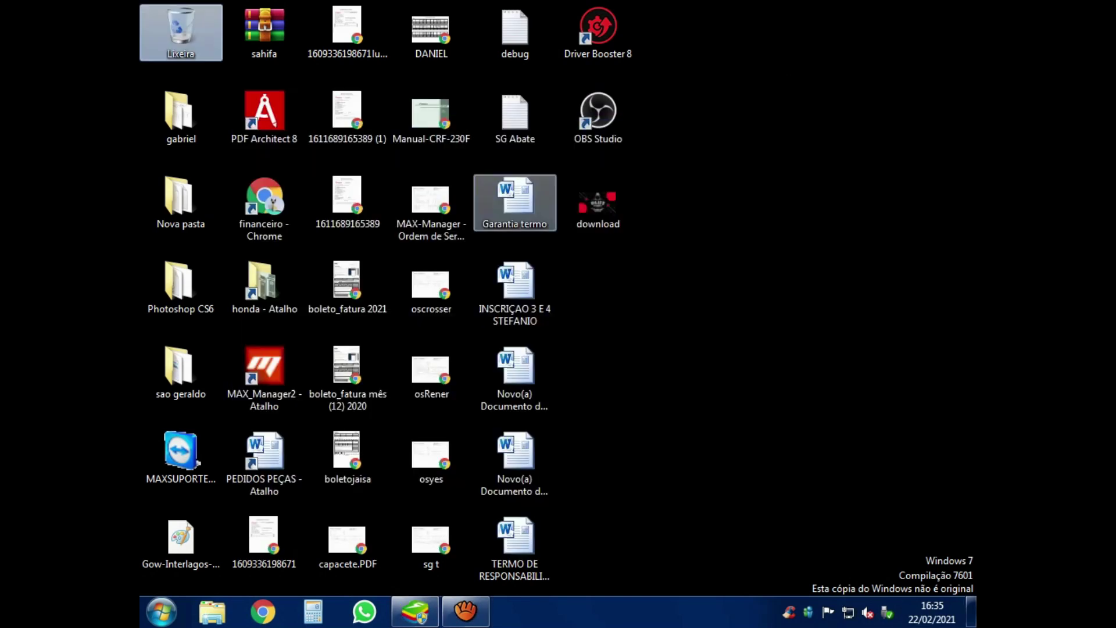
right_click(559, 203)
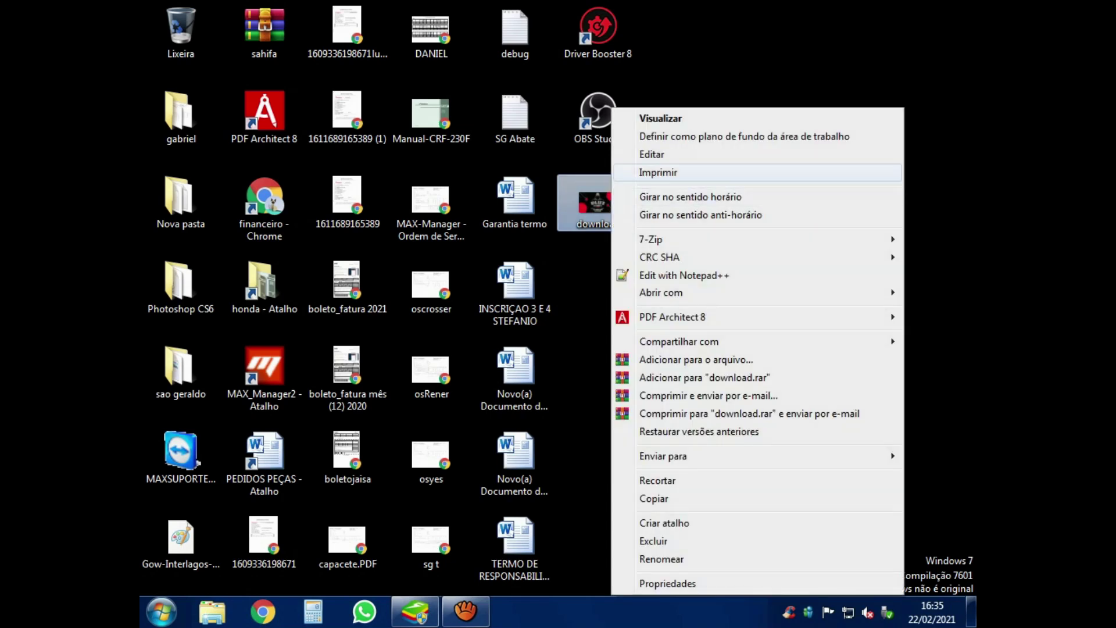
left_click(744, 136)
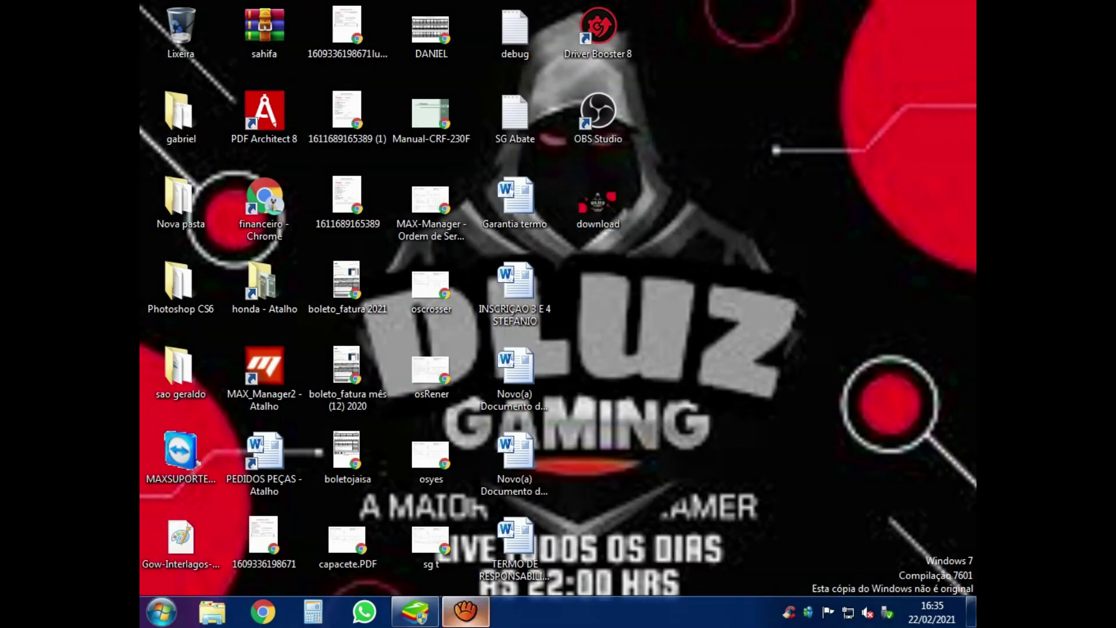
left_click(464, 610)
left_click(465, 611)
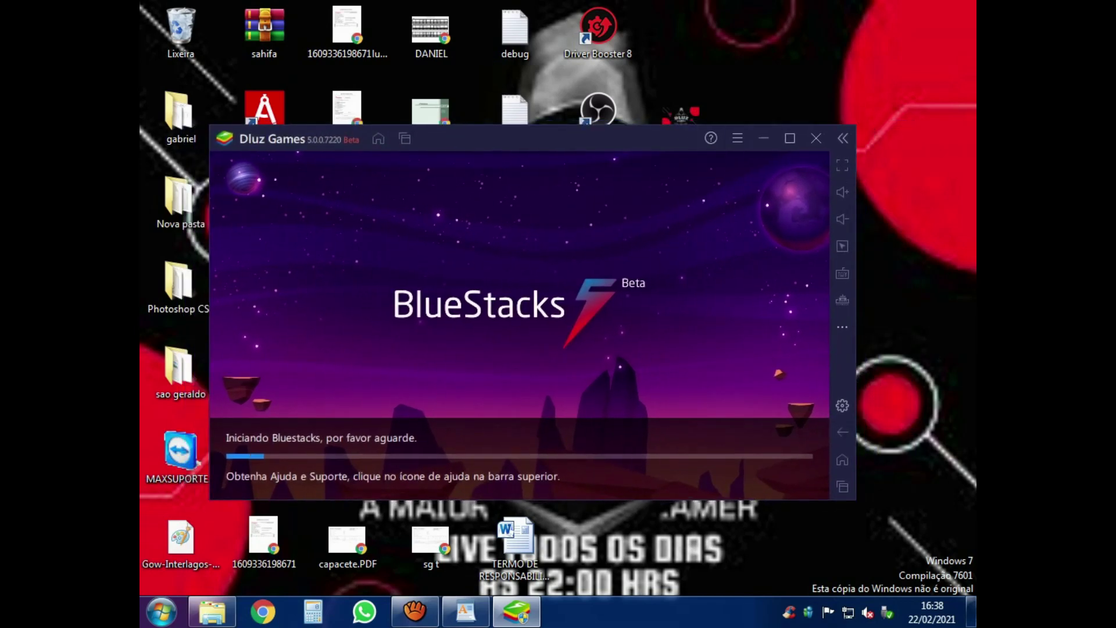
left_click(738, 138)
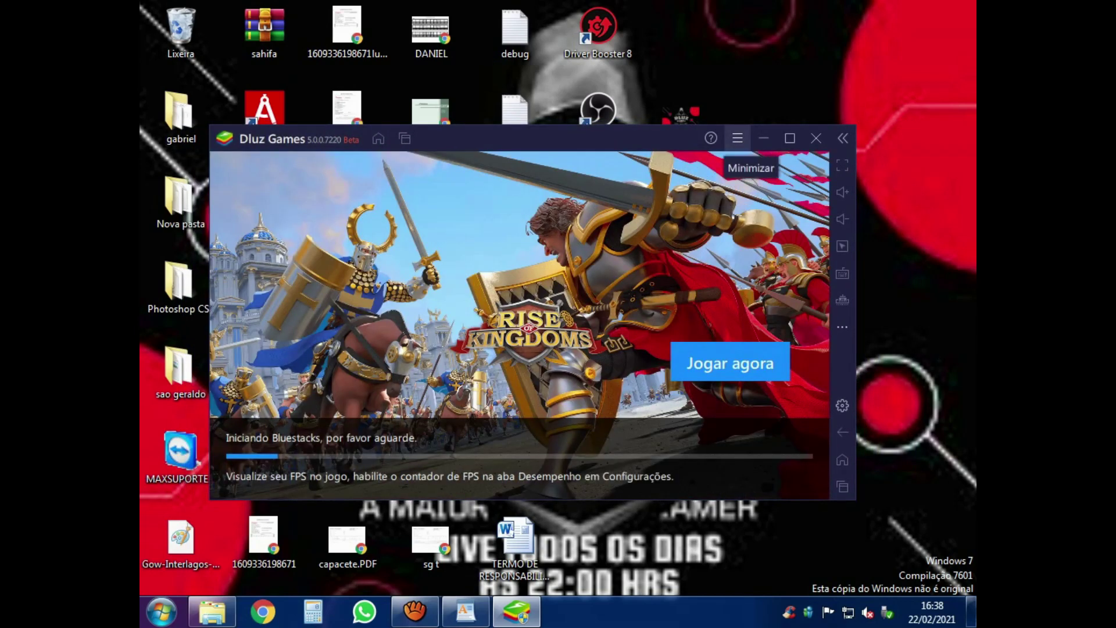
left_click(789, 139)
left_click(910, 13)
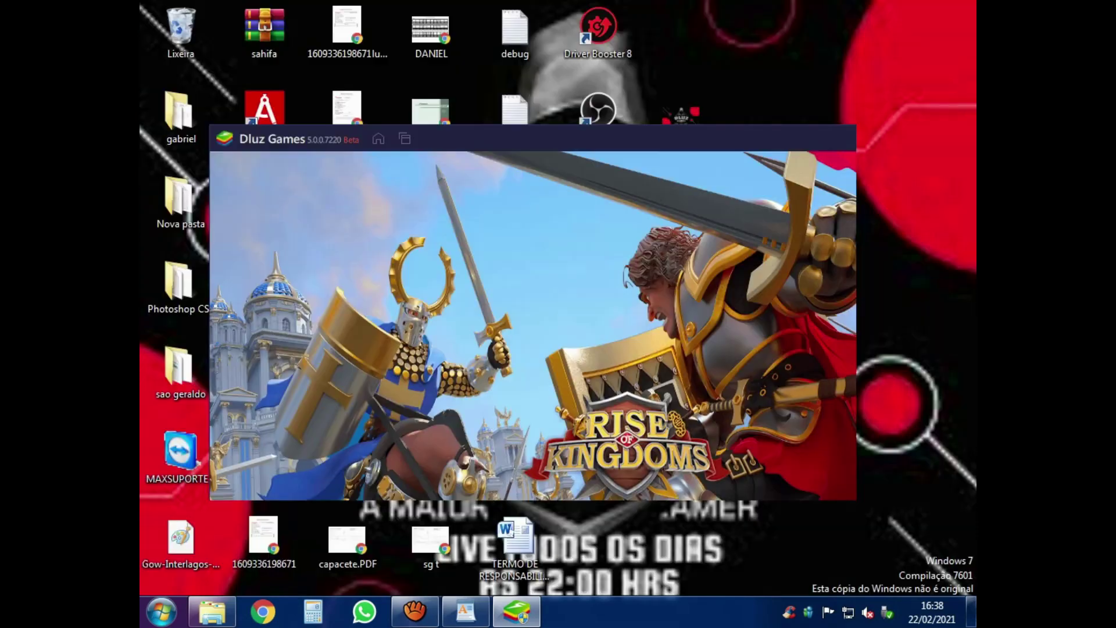
left_click(789, 138)
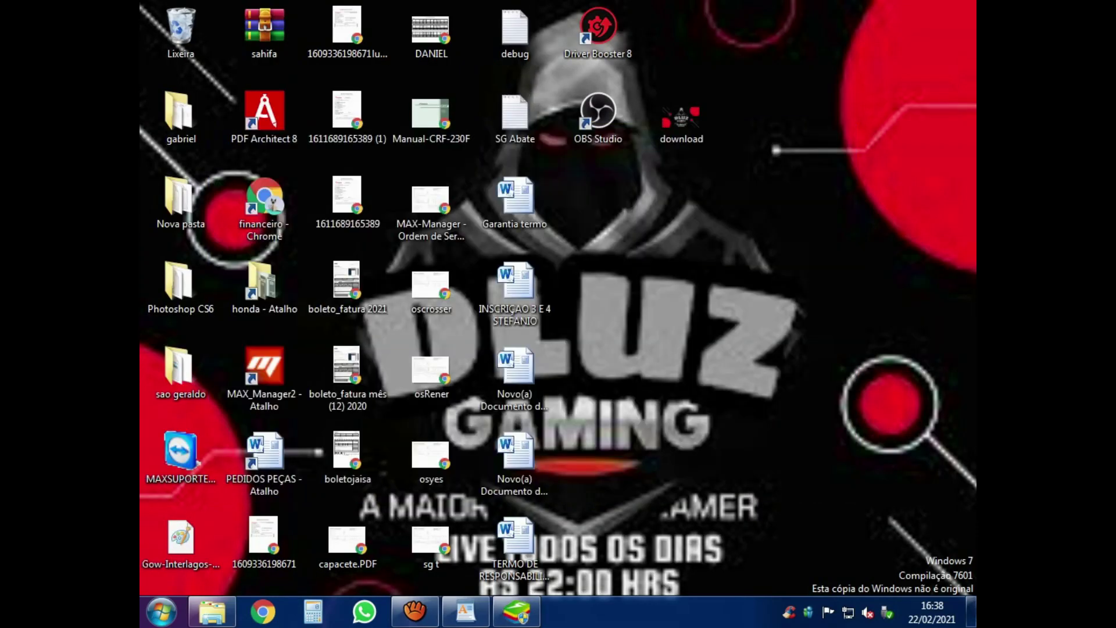
Bring back the BlueStacks window and look through its device and graphics settings
left_click(517, 612)
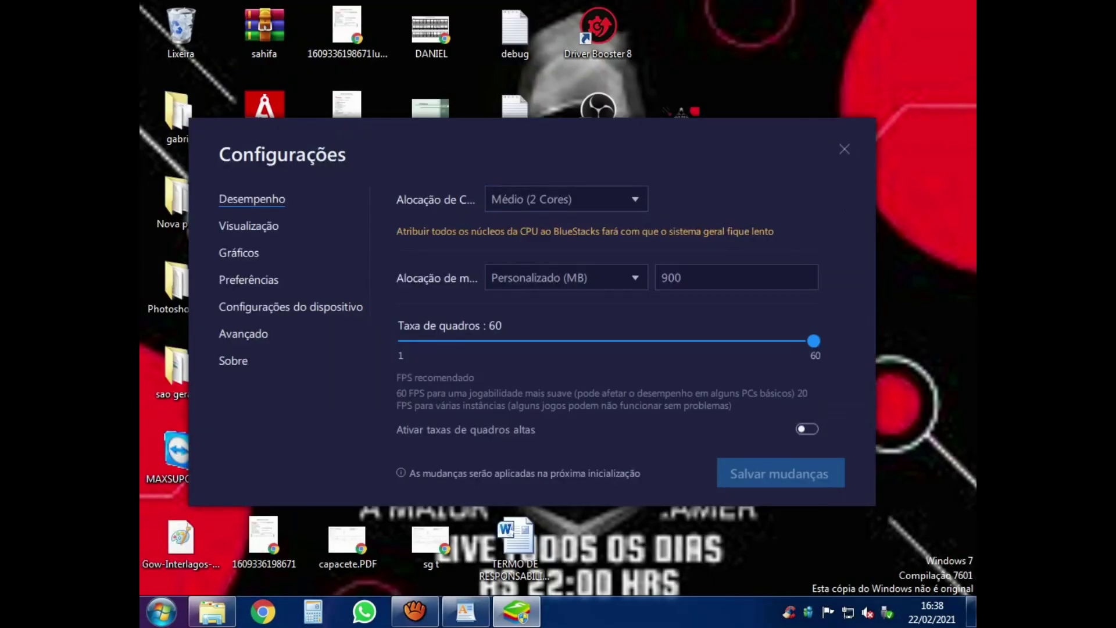
left_click(291, 306)
left_click(238, 252)
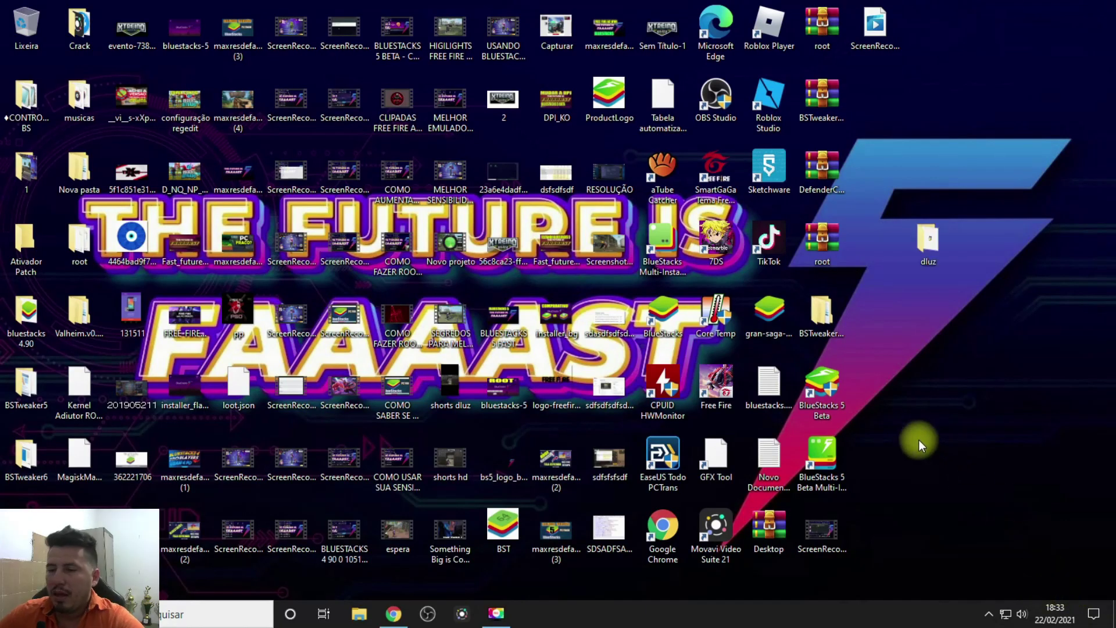
Open the dluz folder on the desktop and launch the dxwebsetup installer
left_click_drag(847, 339, 895, 329)
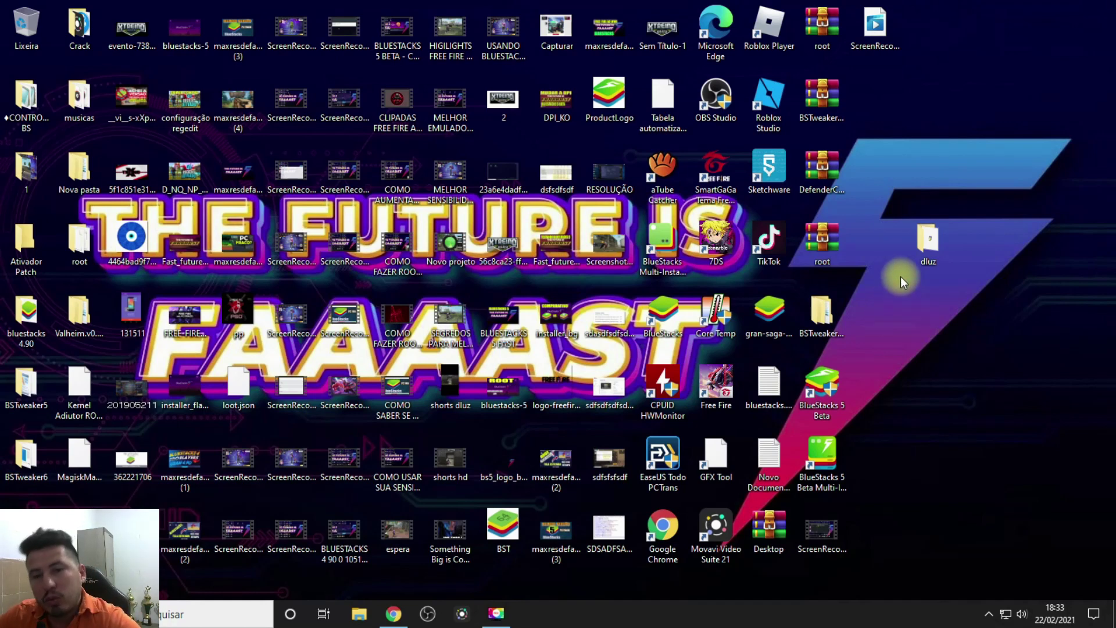
double_click(927, 239)
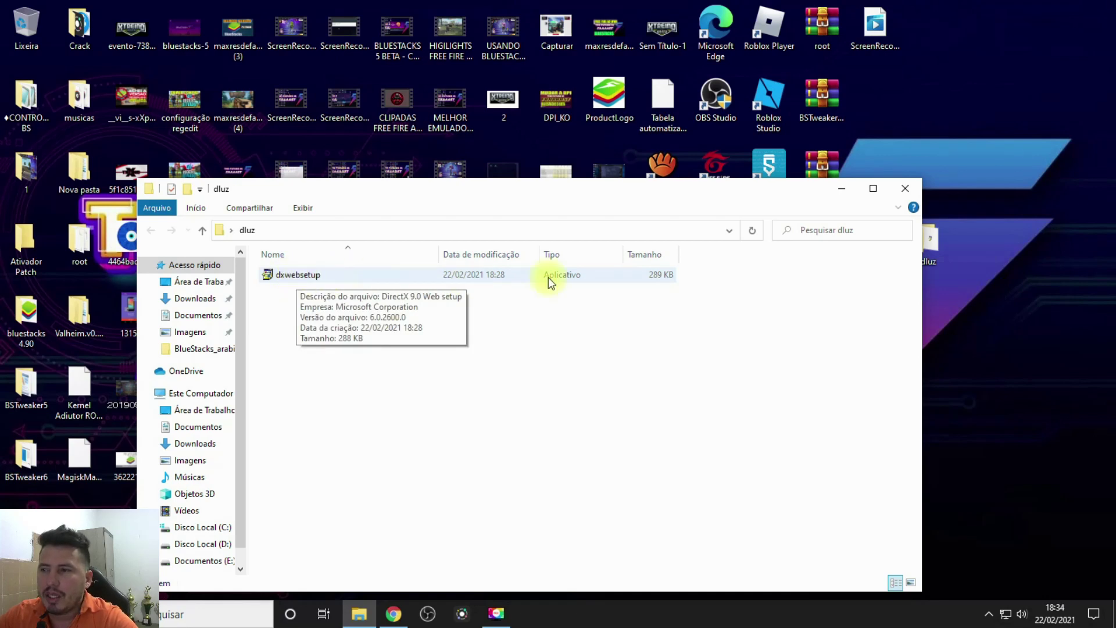
left_click_drag(768, 198, 856, 204)
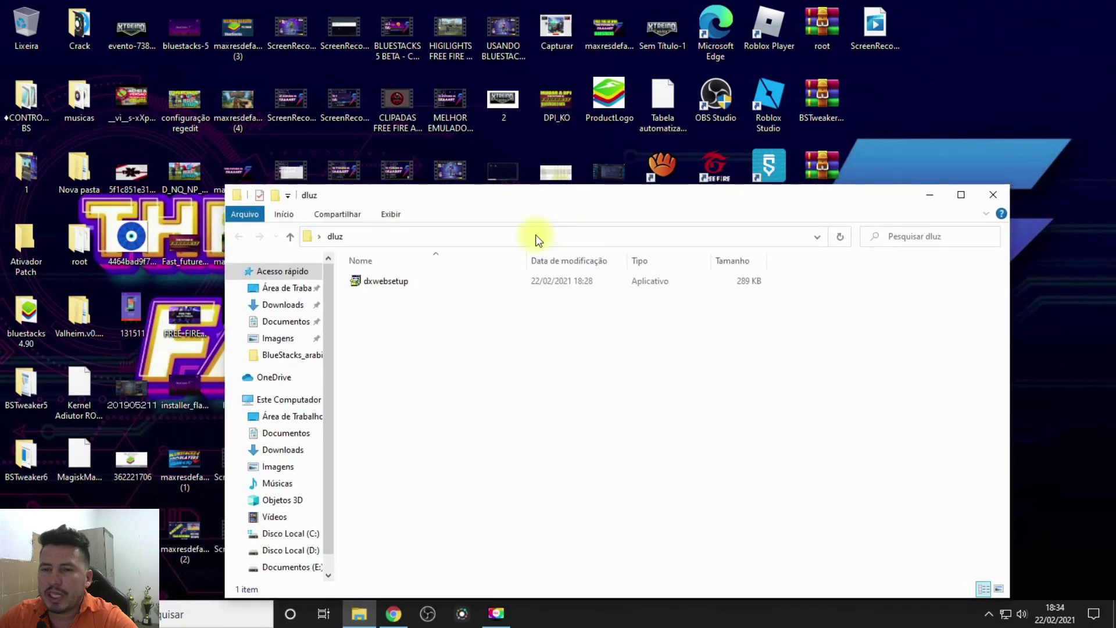
double_click(377, 281)
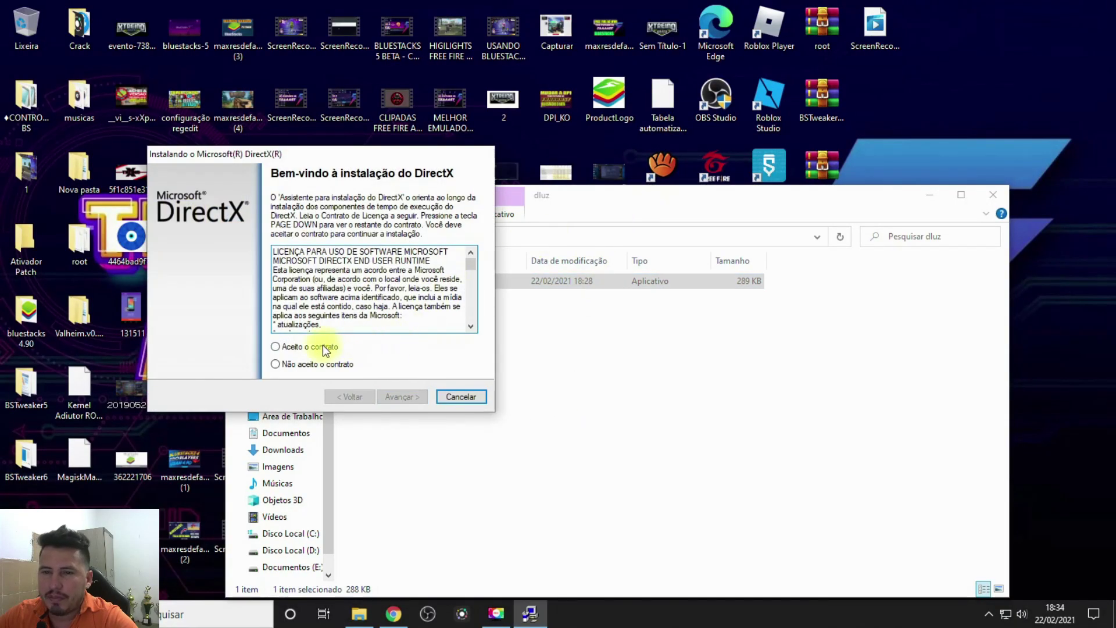
Complete the DirectX setup, accepting the licence and declining the Bing toolbar, and close the dluz folder
left_click(323, 347)
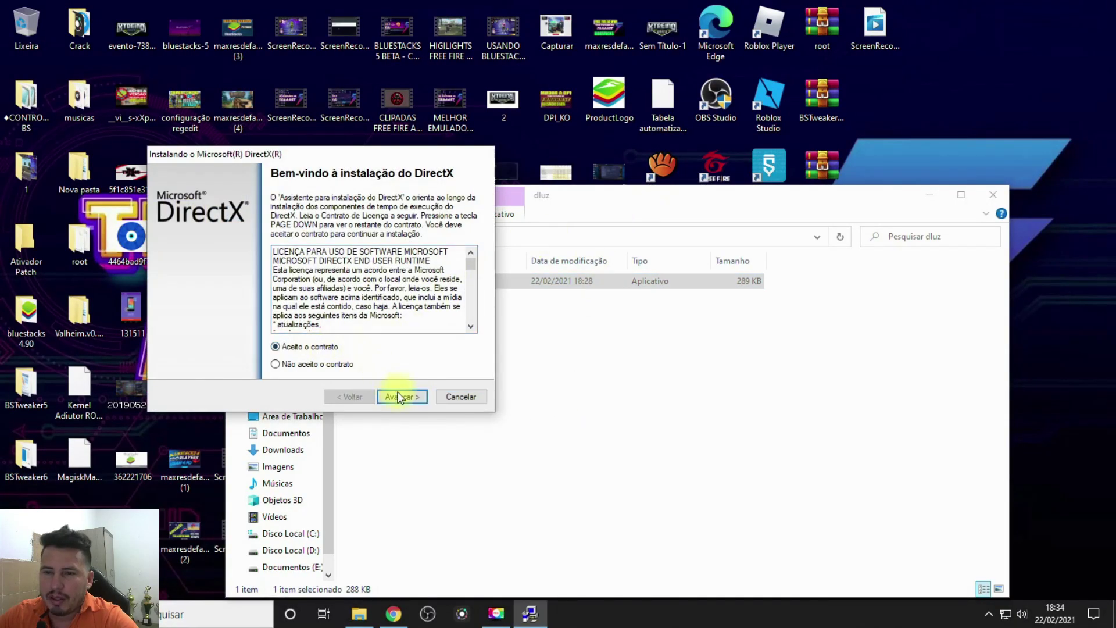
left_click(396, 396)
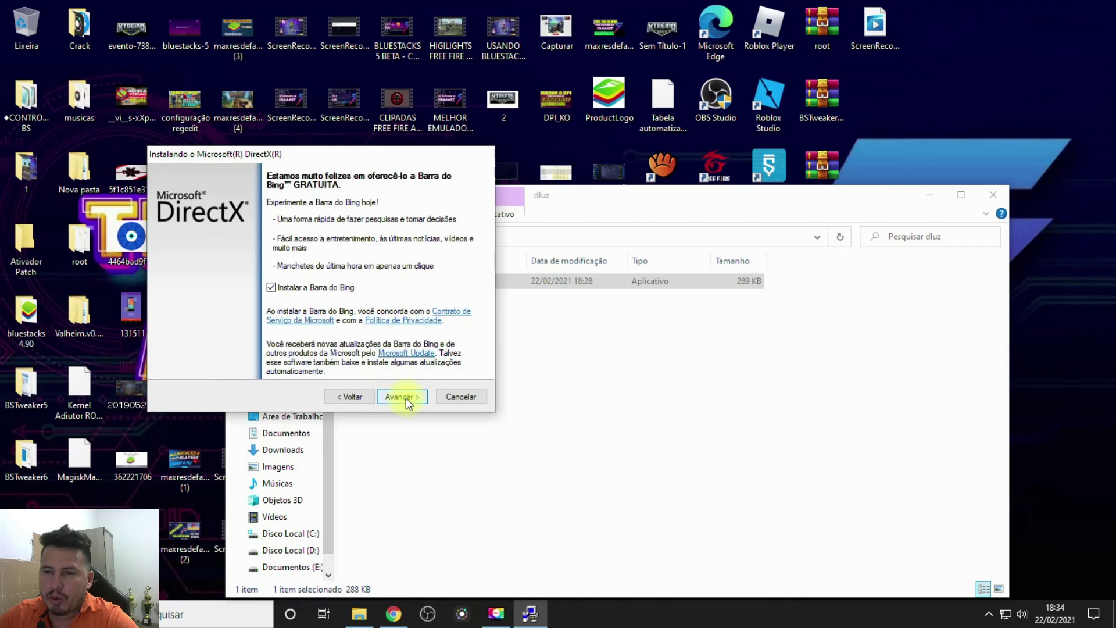
left_click(272, 288)
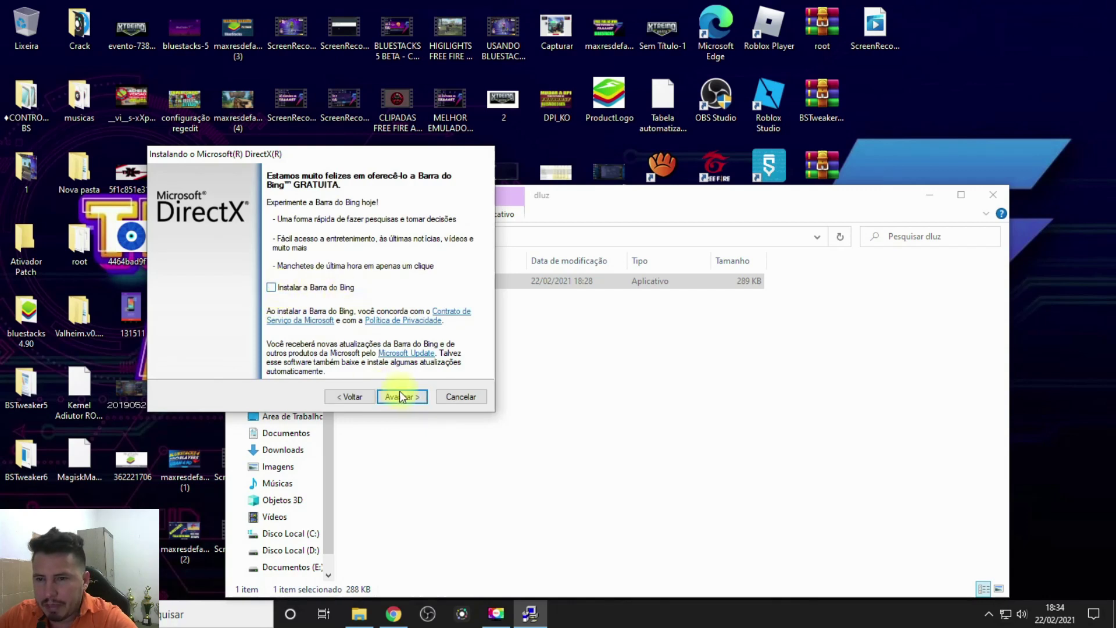
left_click(391, 392)
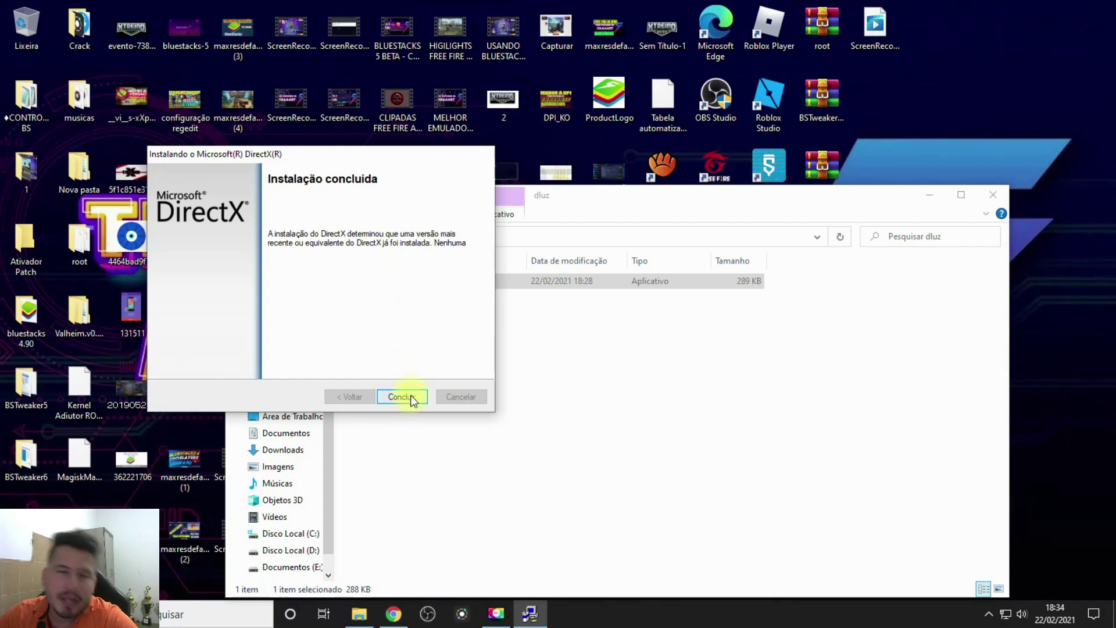
left_click(410, 395)
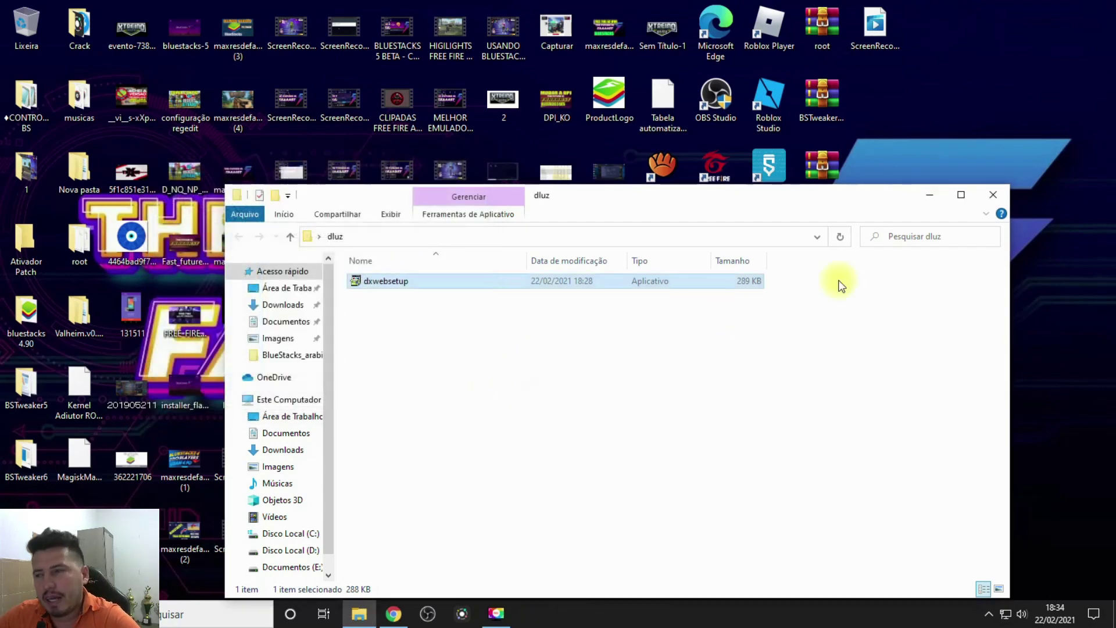
left_click(993, 195)
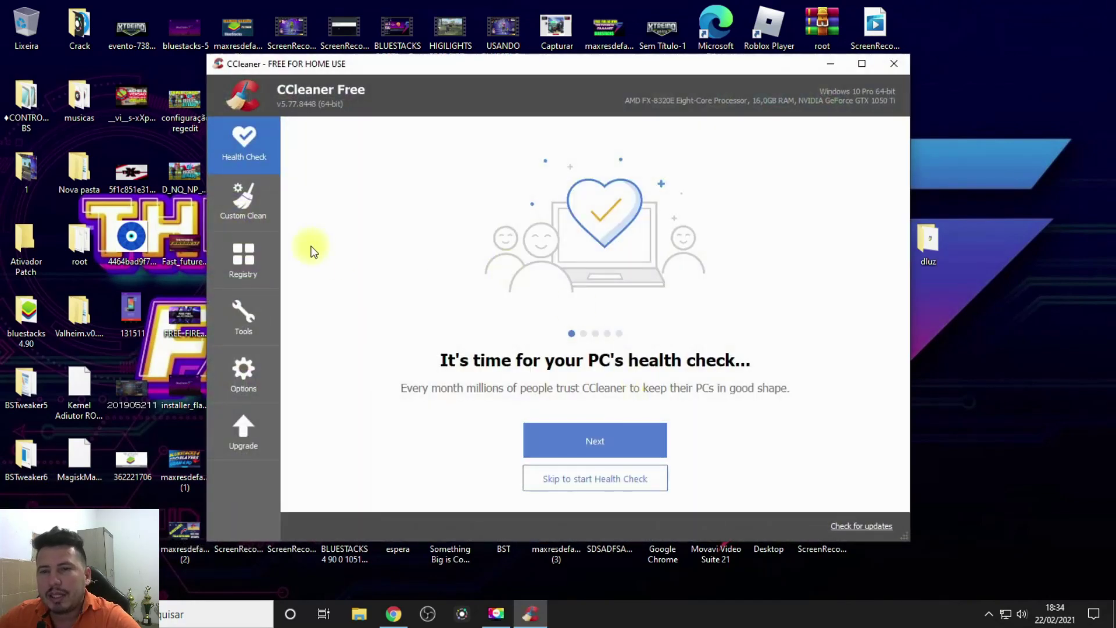
Analyze the system with CCleaner's Custom Clean, leaving Google Chrome open
left_click(247, 203)
left_click(488, 490)
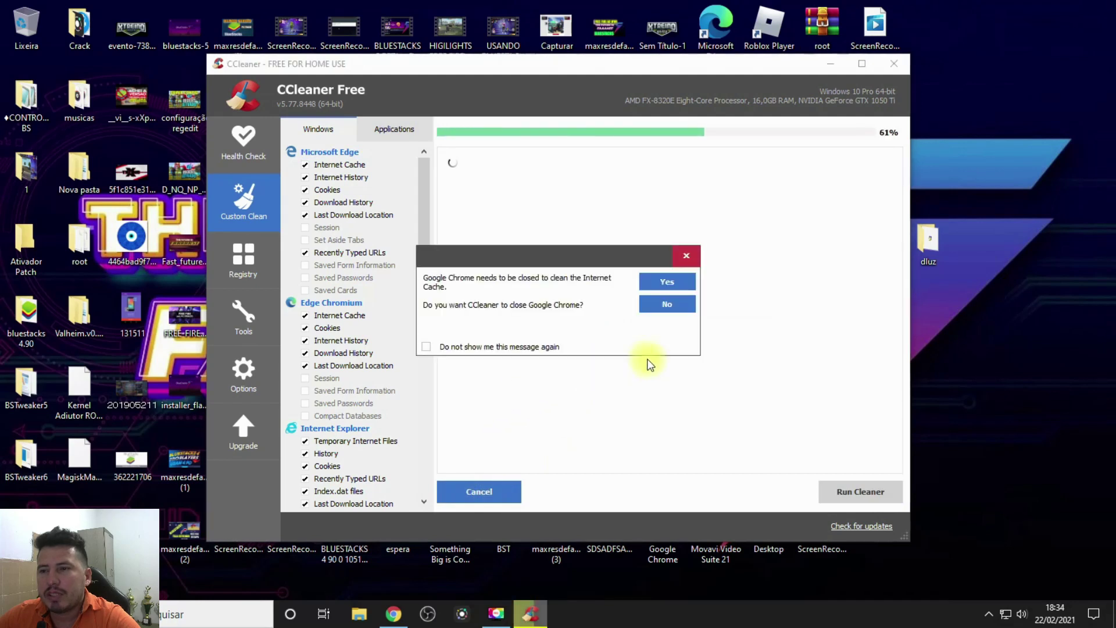
left_click(666, 301)
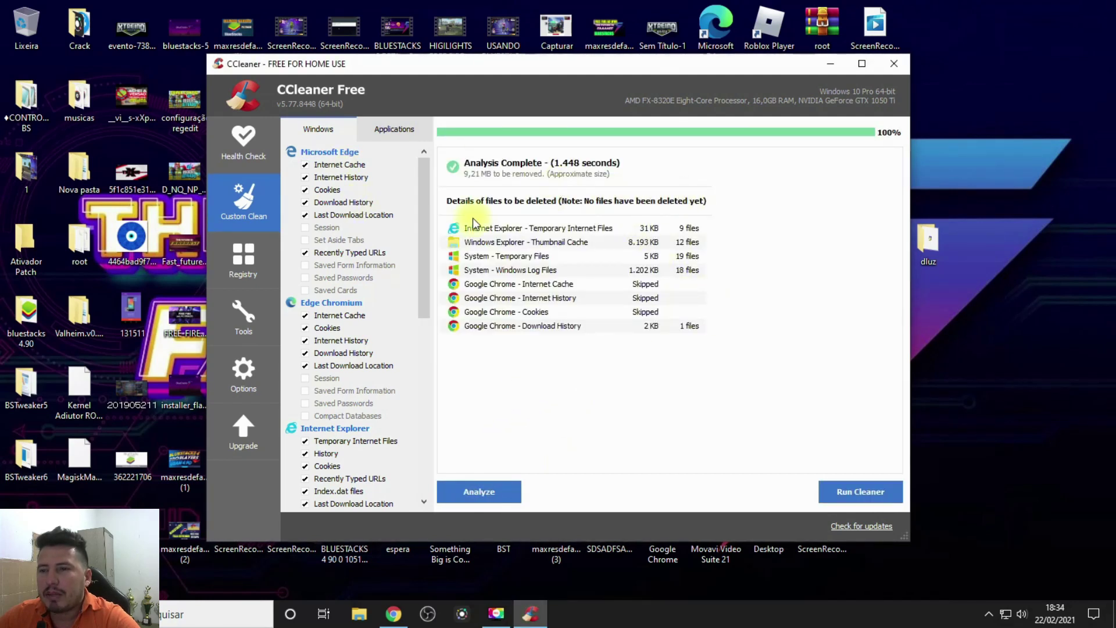
Show CCleaner's Registry cleaner and close the program
left_click(247, 256)
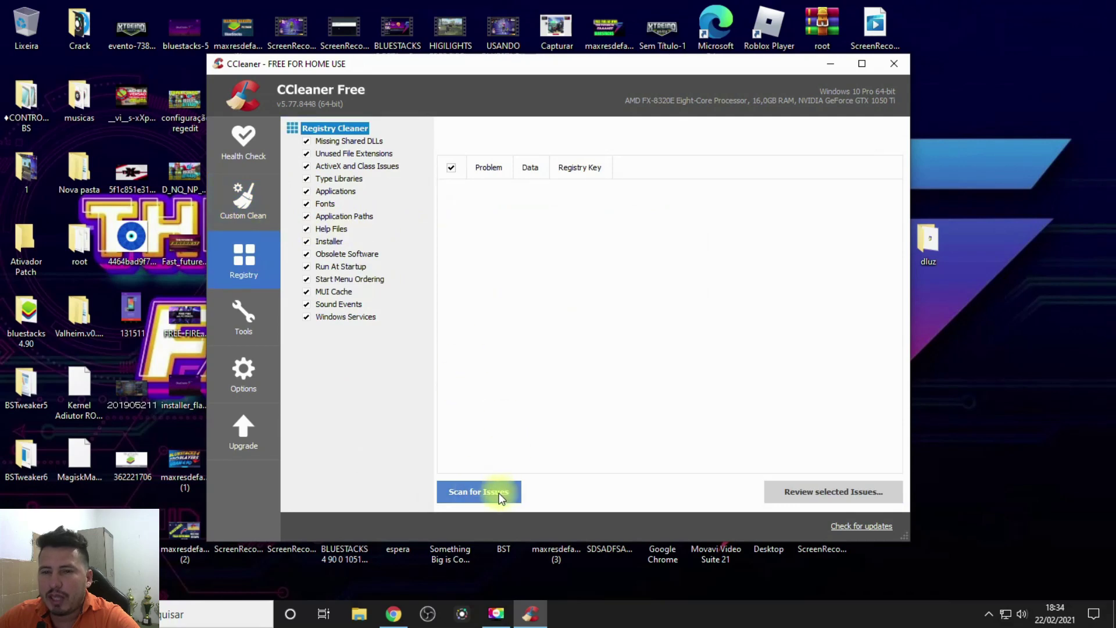
left_click(902, 61)
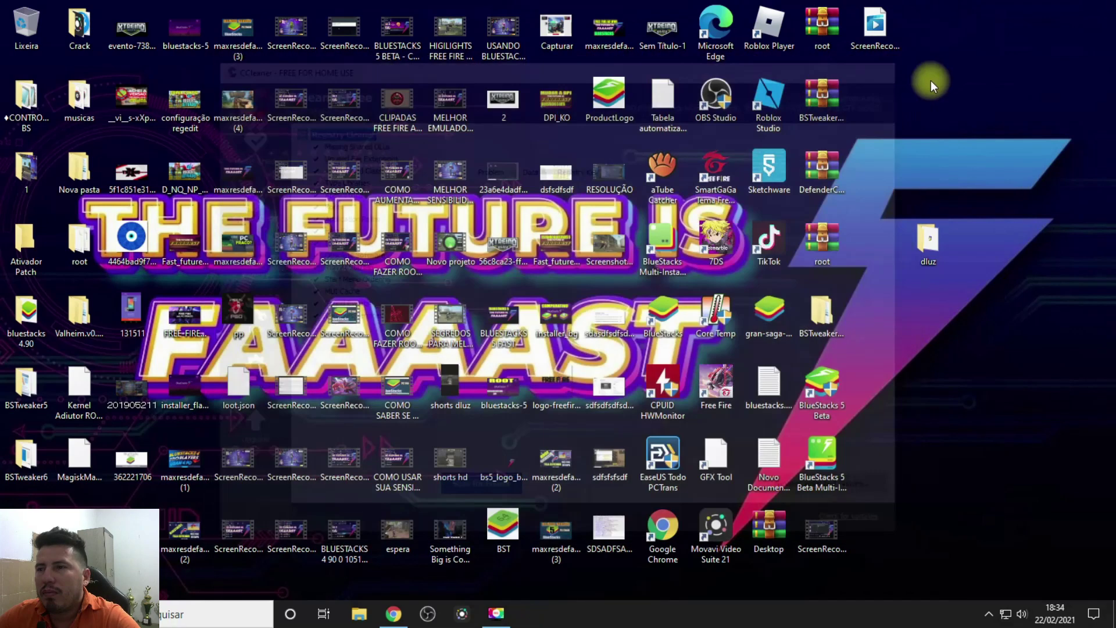
right_click(931, 336)
left_click(964, 379)
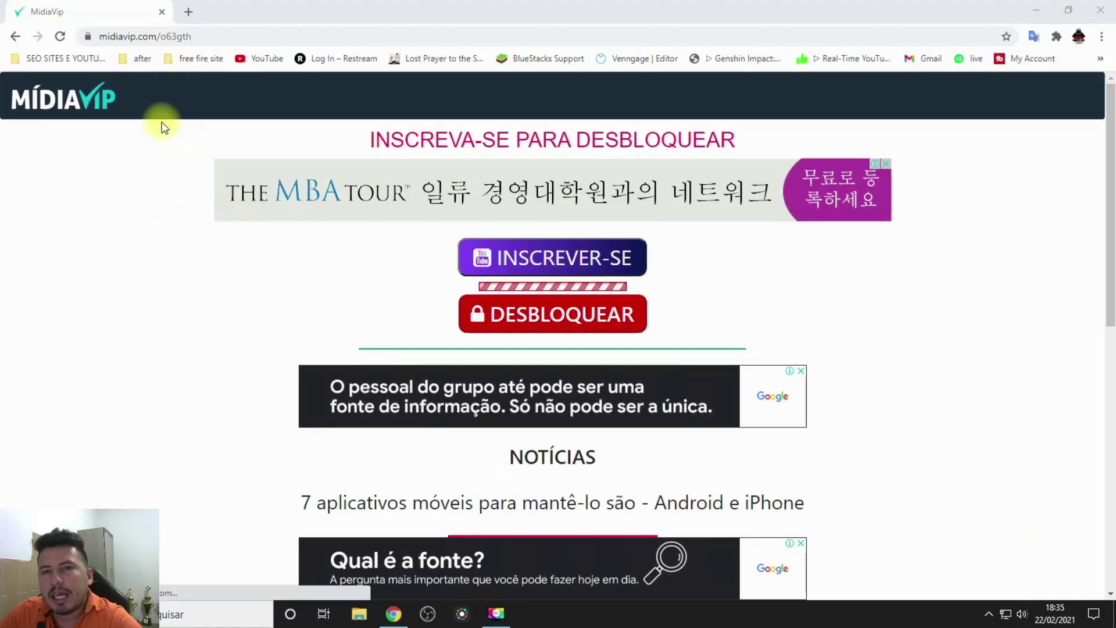
Unlock the MidiaVip link through its subscribe option, closing the Dluz Games YouTube channel page that it opens
scroll(782, 253, "down", 1)
scroll(313, 260, "up", 1)
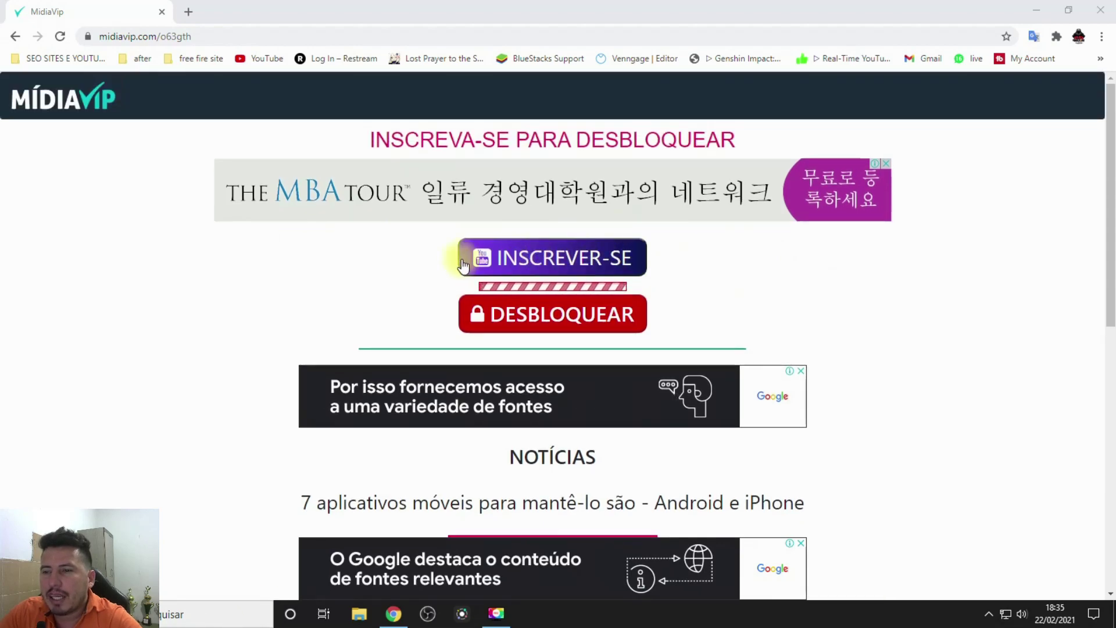
left_click(554, 257)
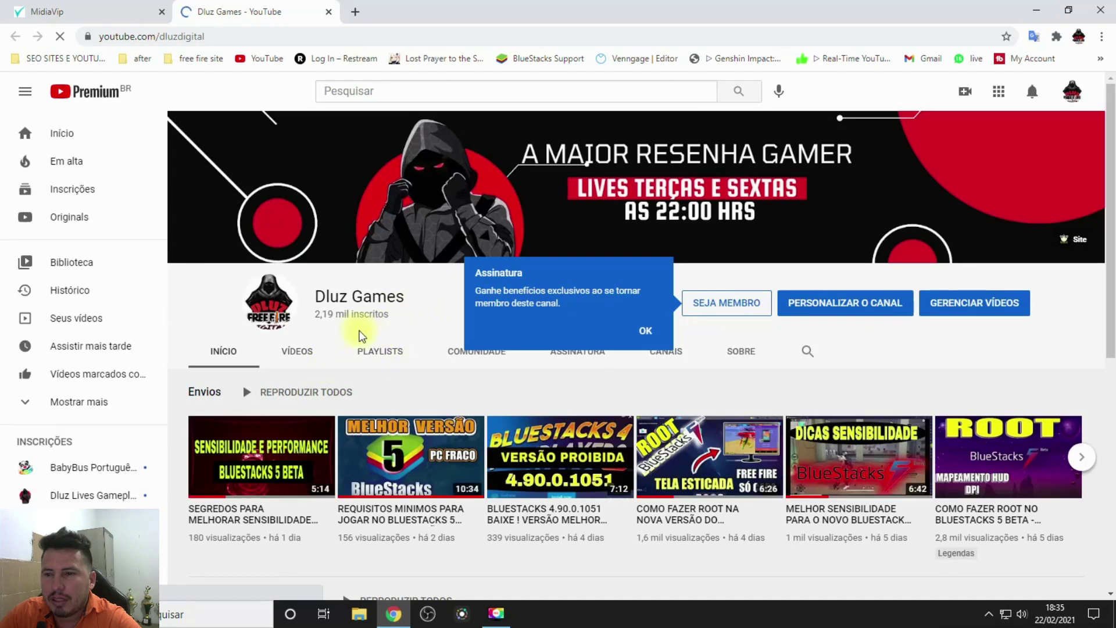
left_click(644, 329)
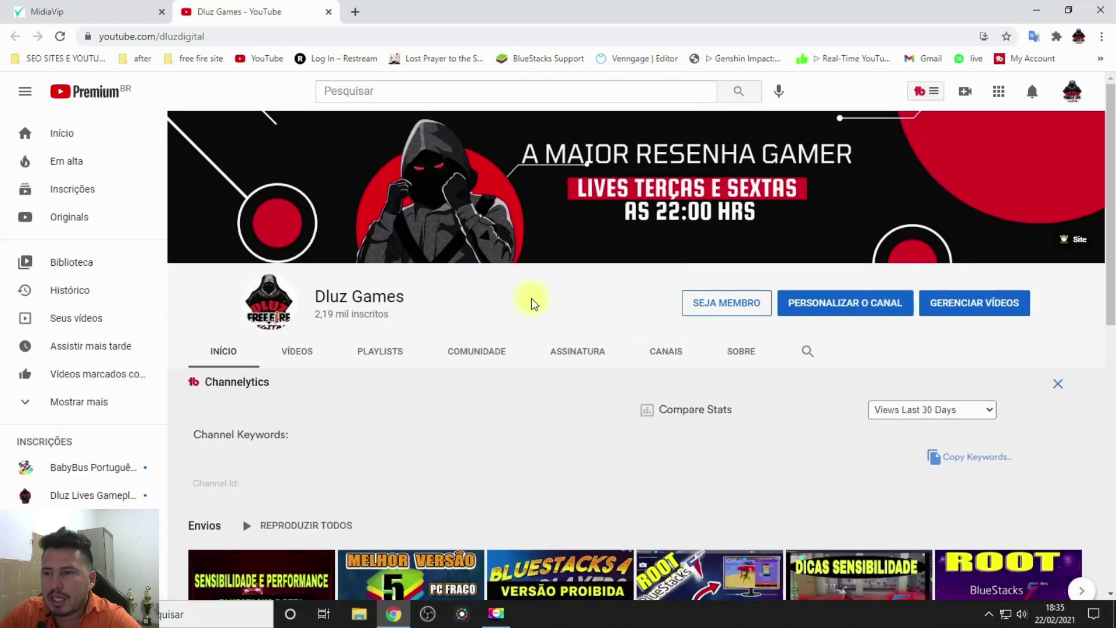
left_click(328, 12)
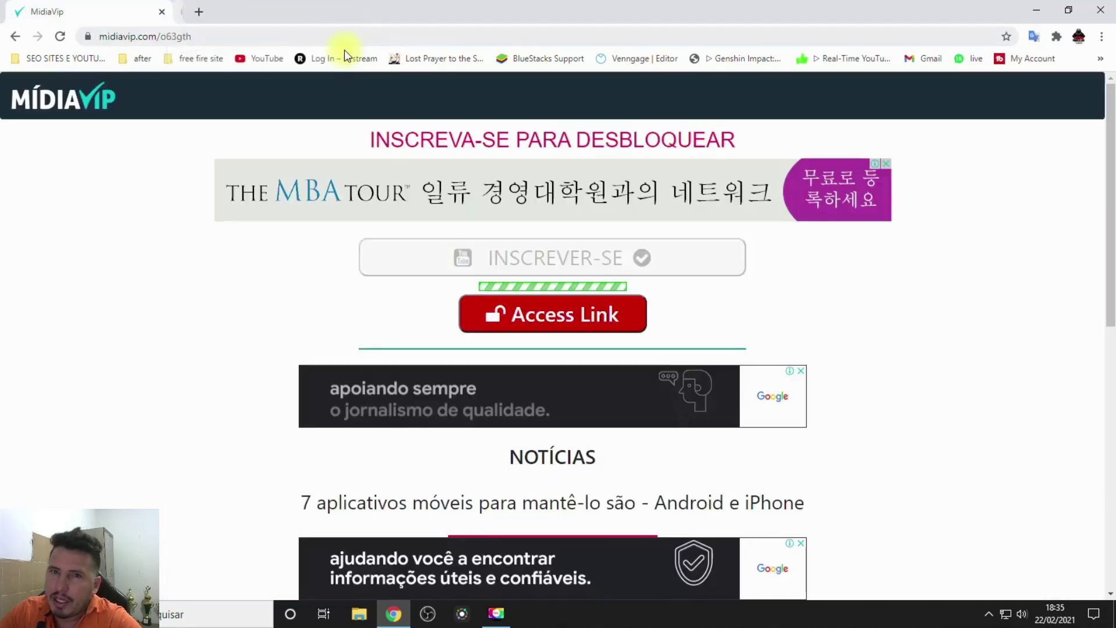
Open the unlocked MediaFire page for the BlueStacks 4.90.0.1051 installer and leave the browser for the desktop
left_click(550, 317)
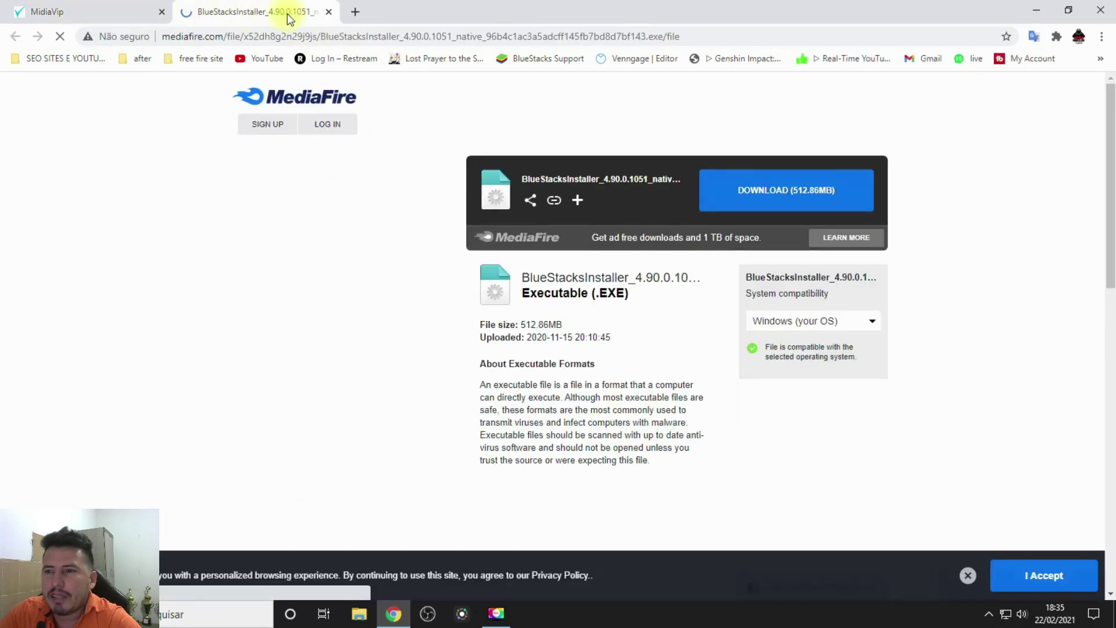
left_click(1091, 7)
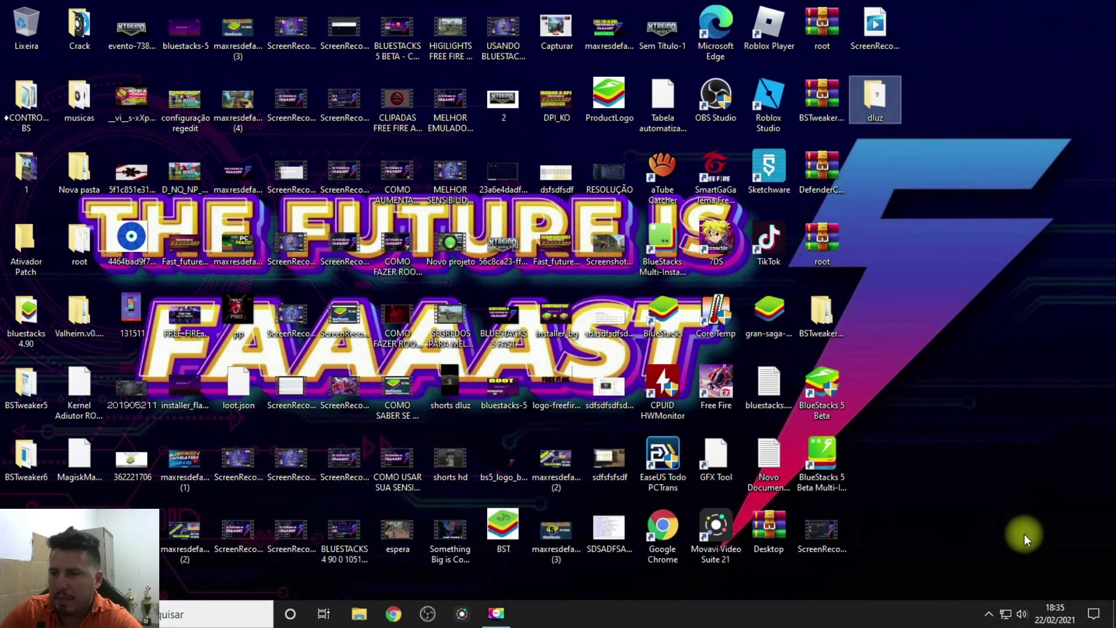
left_click(1044, 585)
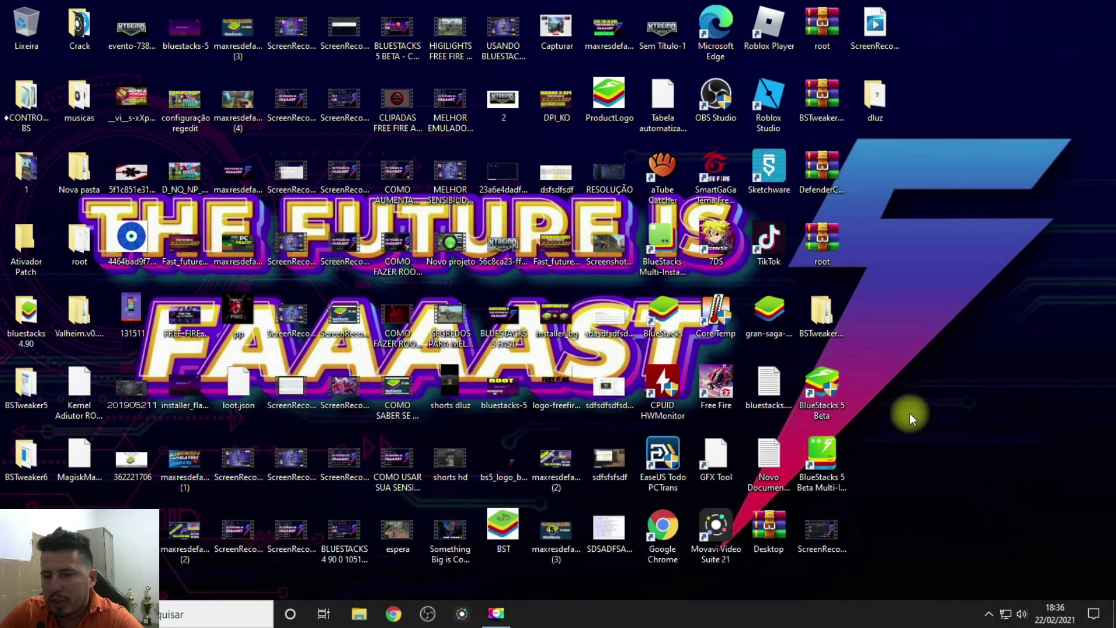
Open Disco Local (C:) in File Explorer and turn off the display of hidden items
left_click(360, 615)
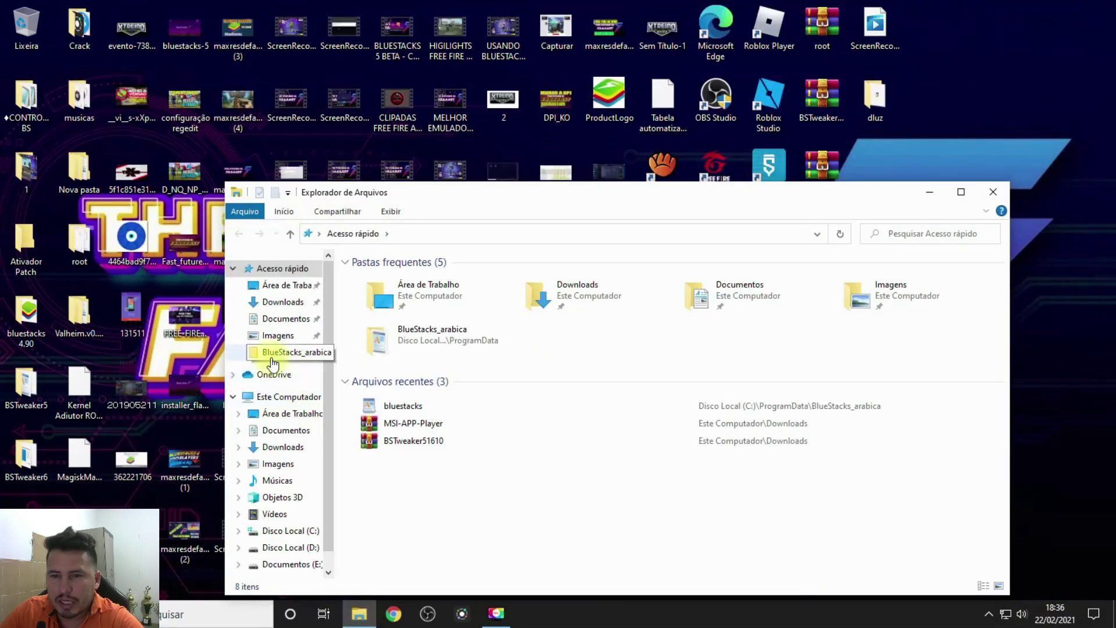
left_click(282, 531)
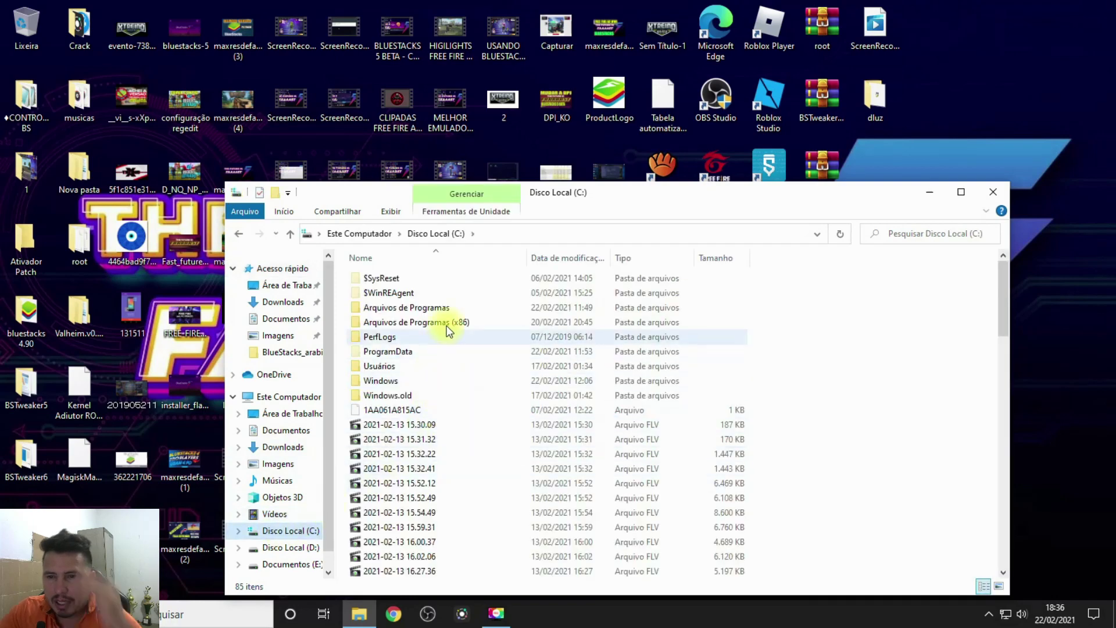
left_click(389, 213)
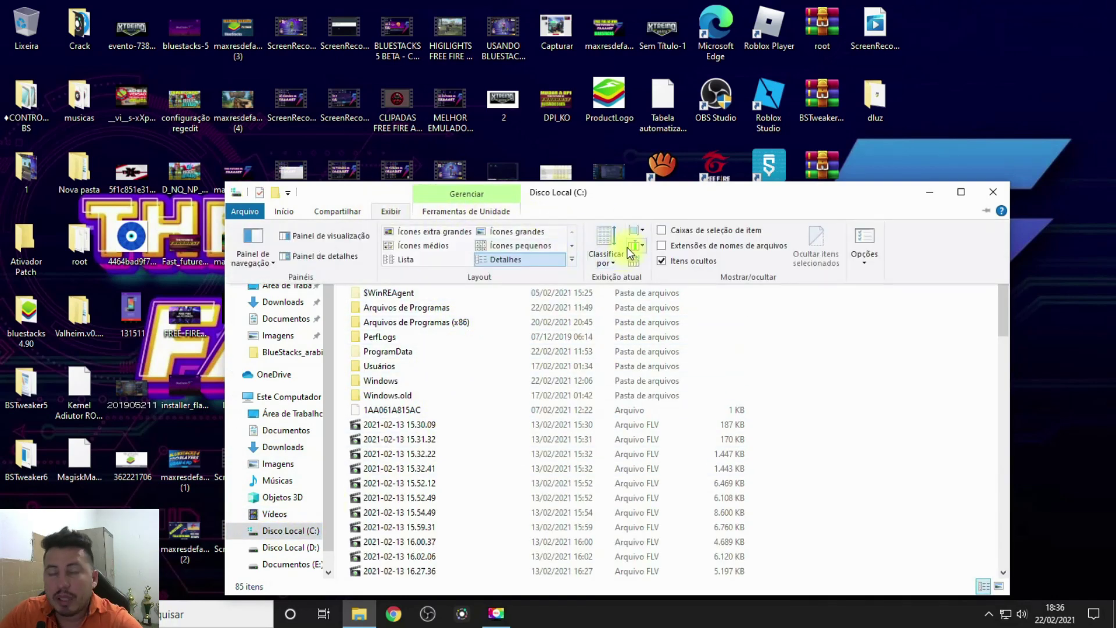
left_click(663, 261)
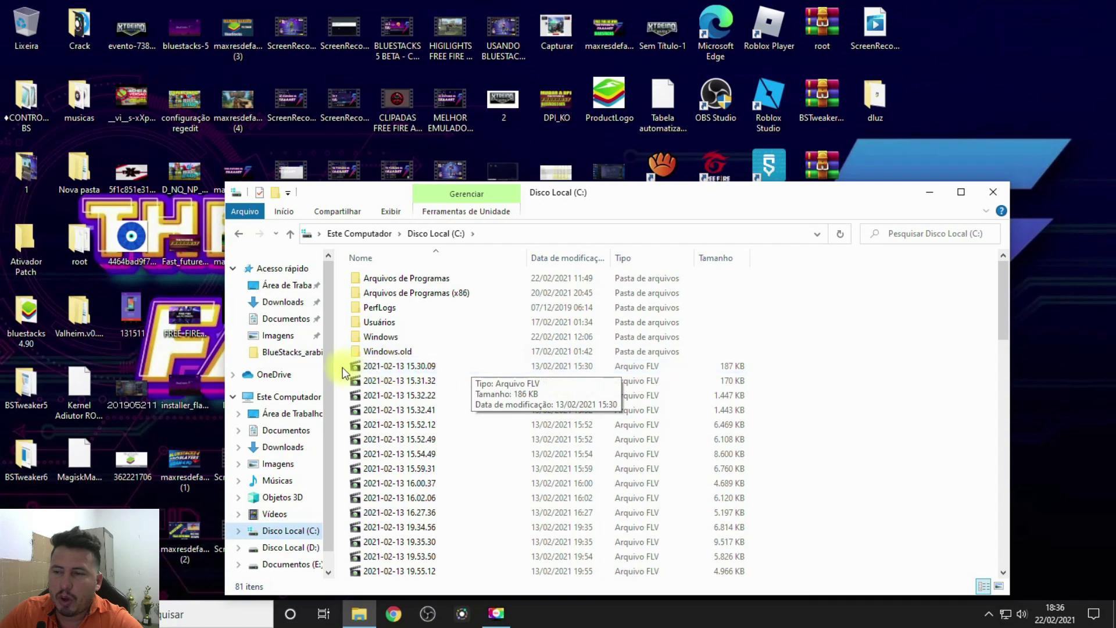
Try to delete the dated FLV recordings and the aow_drv file from Disco Local (C:), cancel the operation and close the window
left_click_drag(341, 372, 494, 594)
key("Delete")
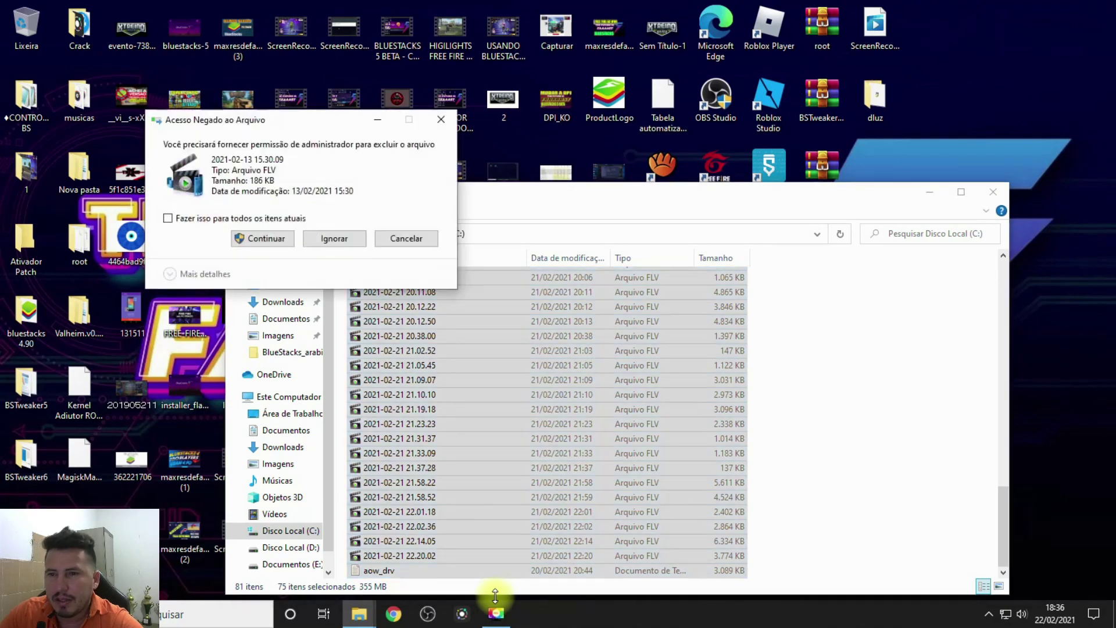
left_click(257, 238)
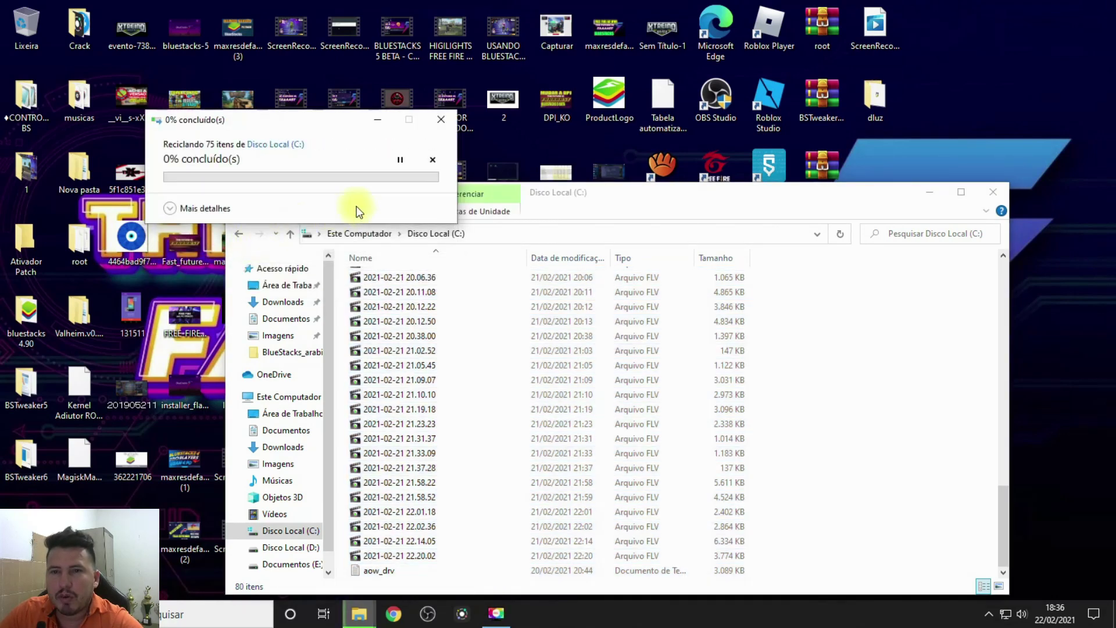
left_click(347, 243)
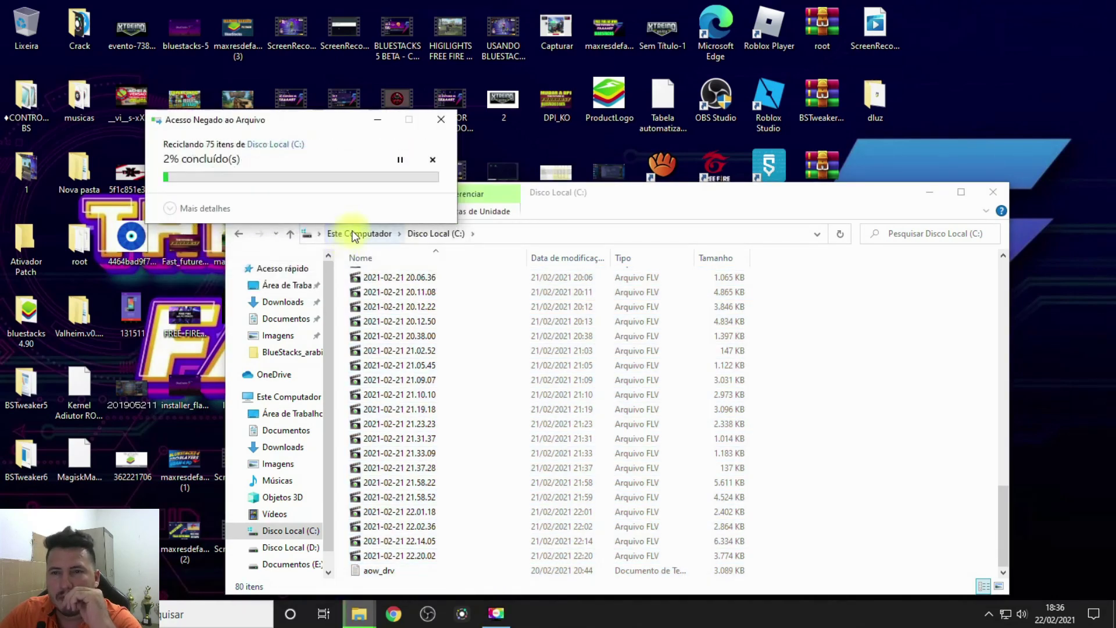
key("Escape")
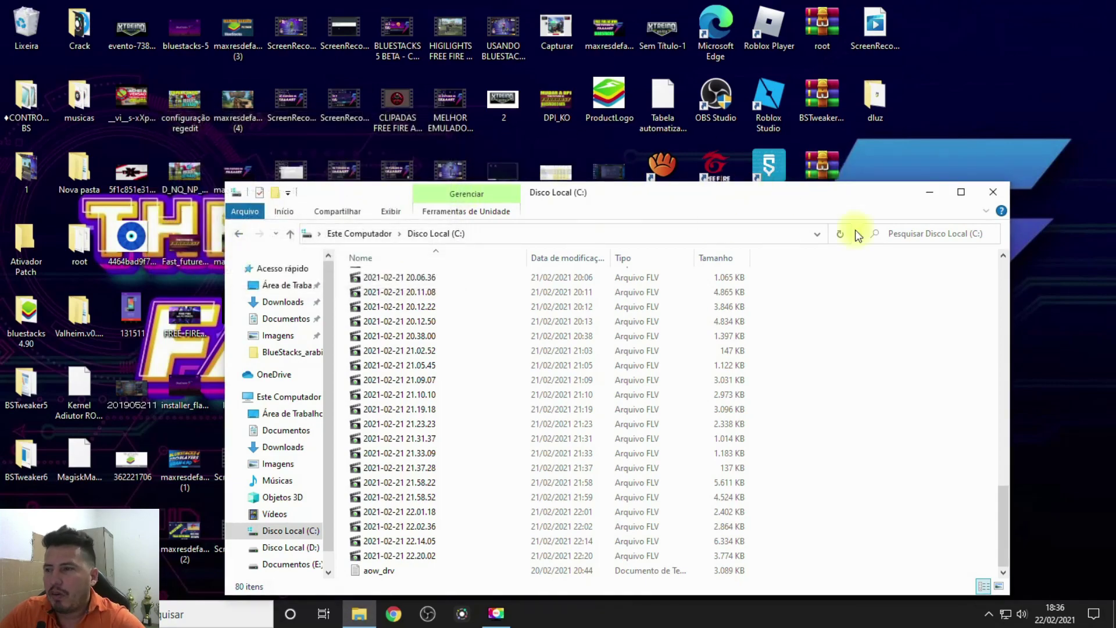
left_click(993, 192)
Reopen Disco Local (C:) in File Explorer, turn on the display of hidden items and close the window
left_click(365, 612)
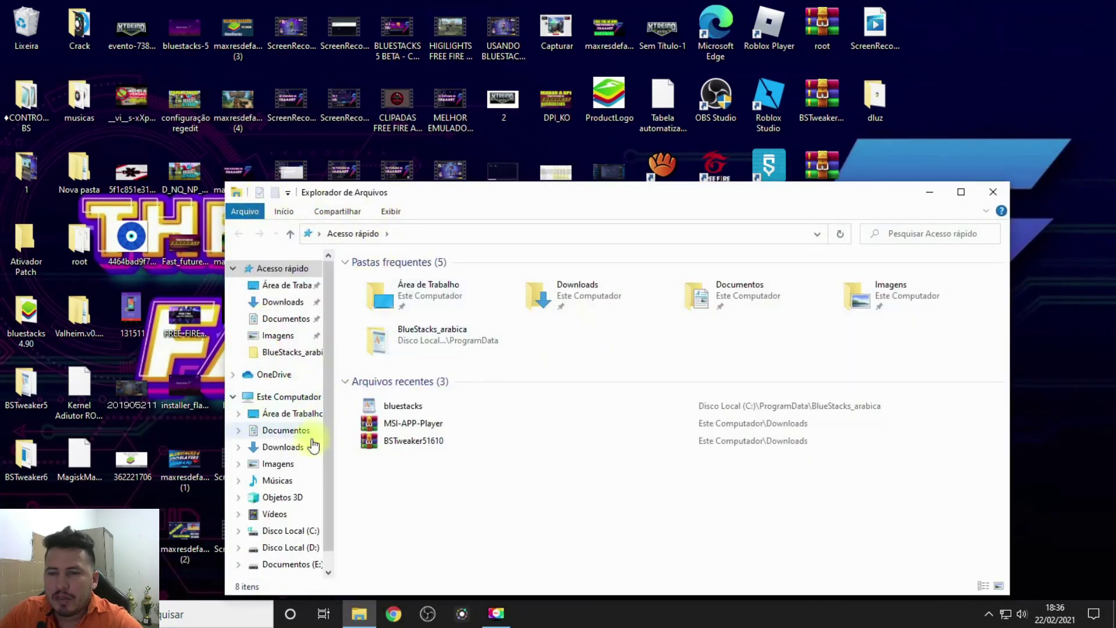
left_click(283, 530)
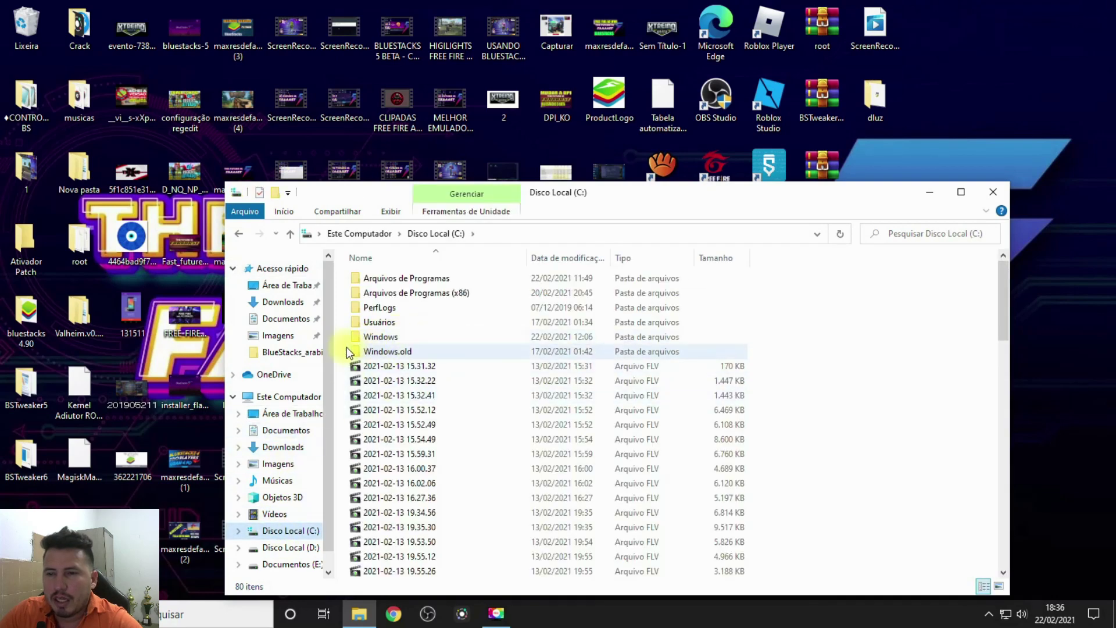
left_click_drag(350, 352, 507, 347)
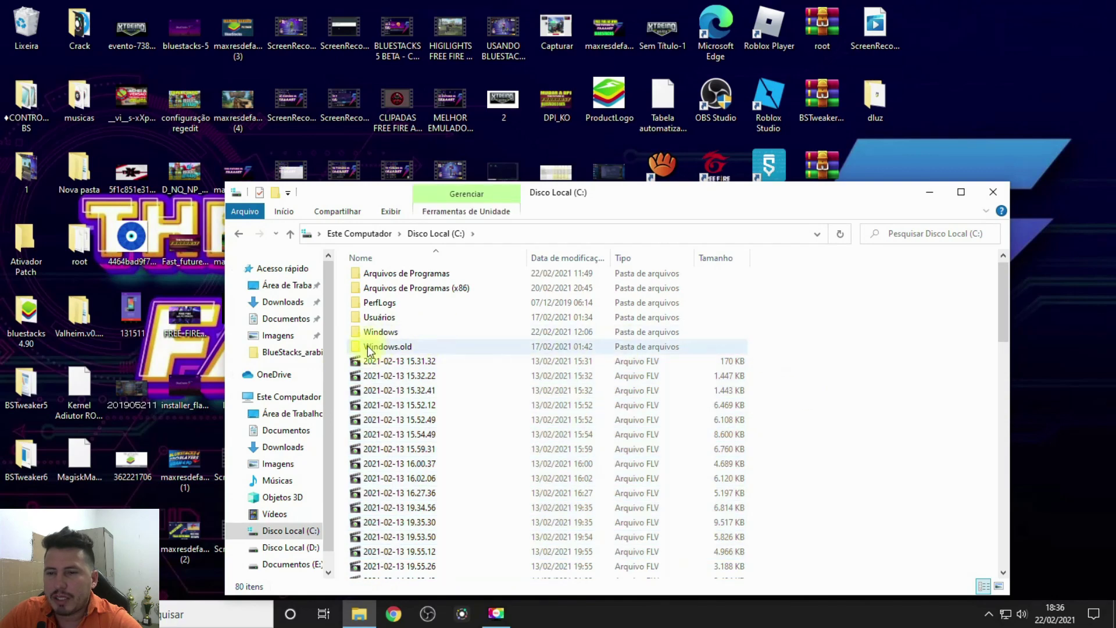
left_click(399, 208)
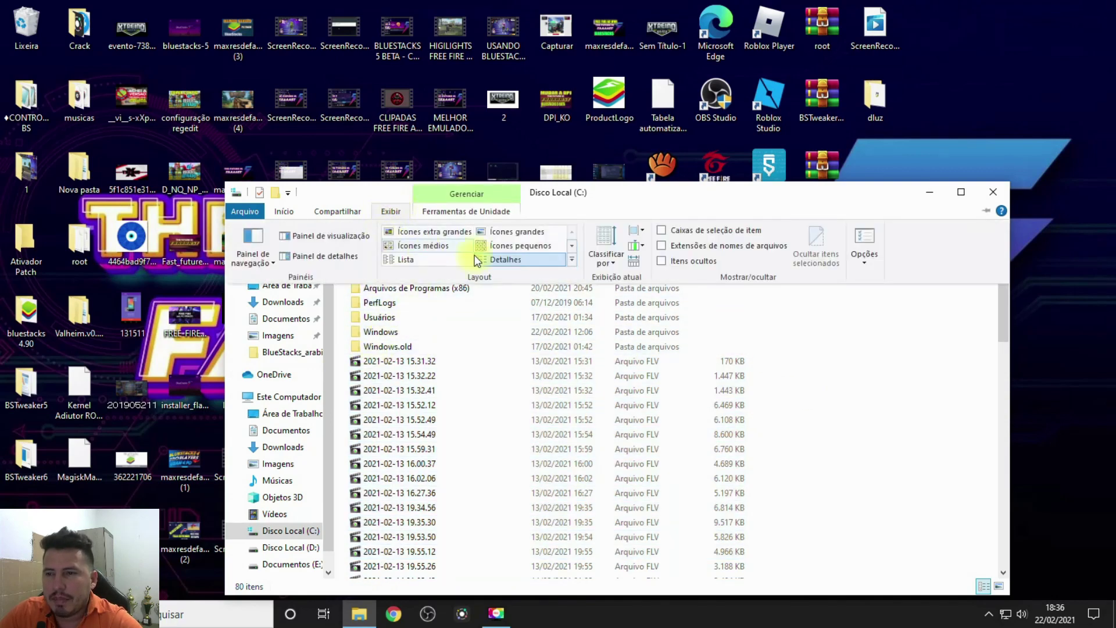
left_click(662, 263)
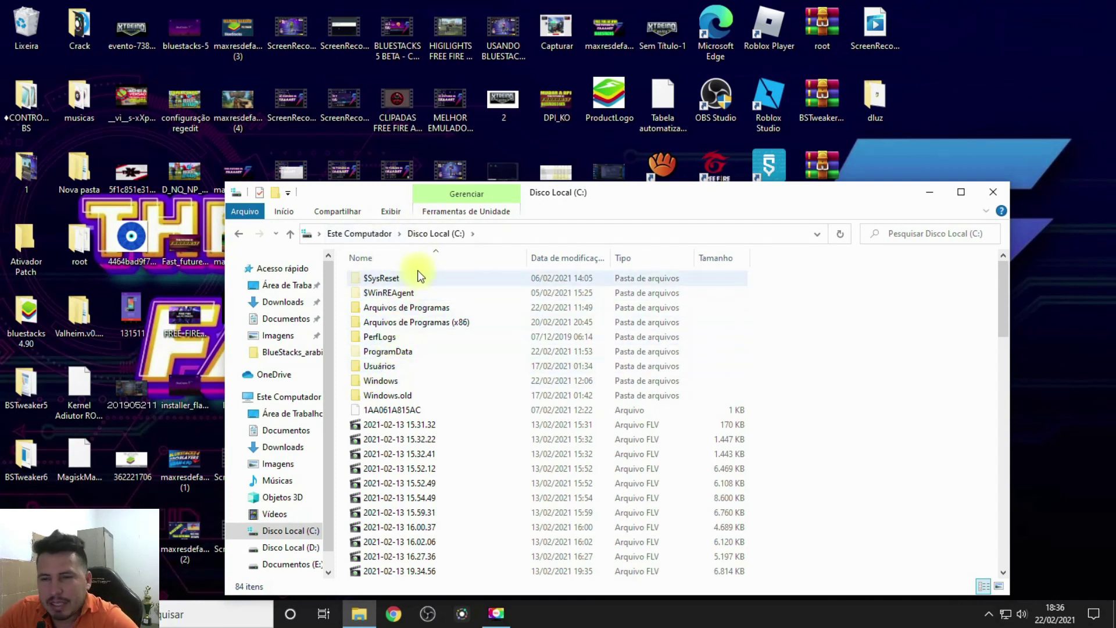
left_click(993, 193)
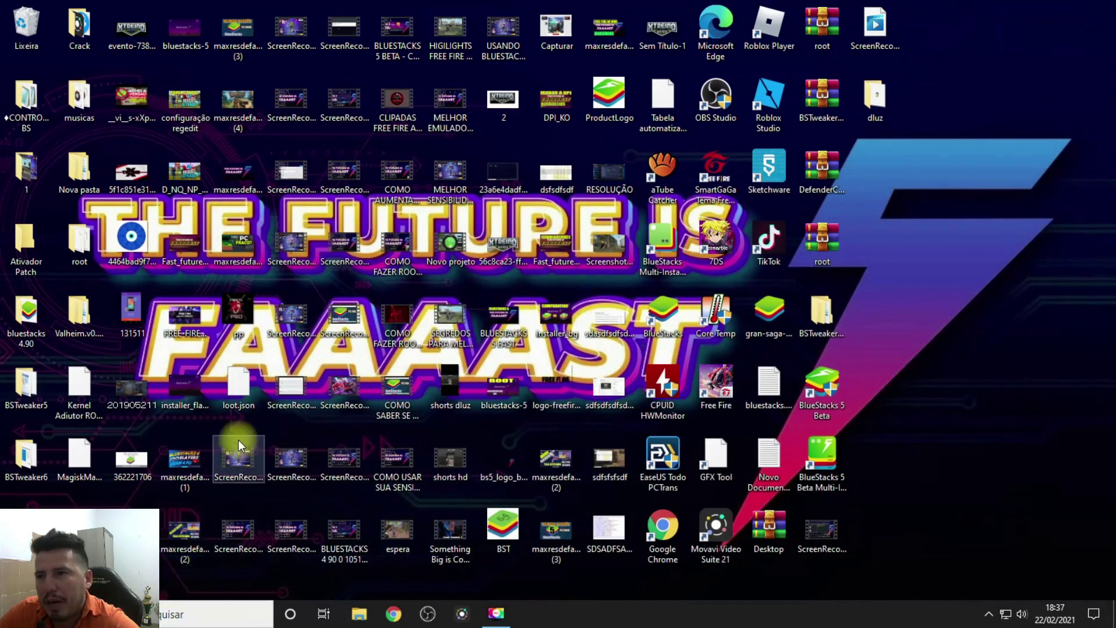
Search Windows for Painel de Controle, open it and bring up Opções do Explorador de Arquivos
left_click(173, 610)
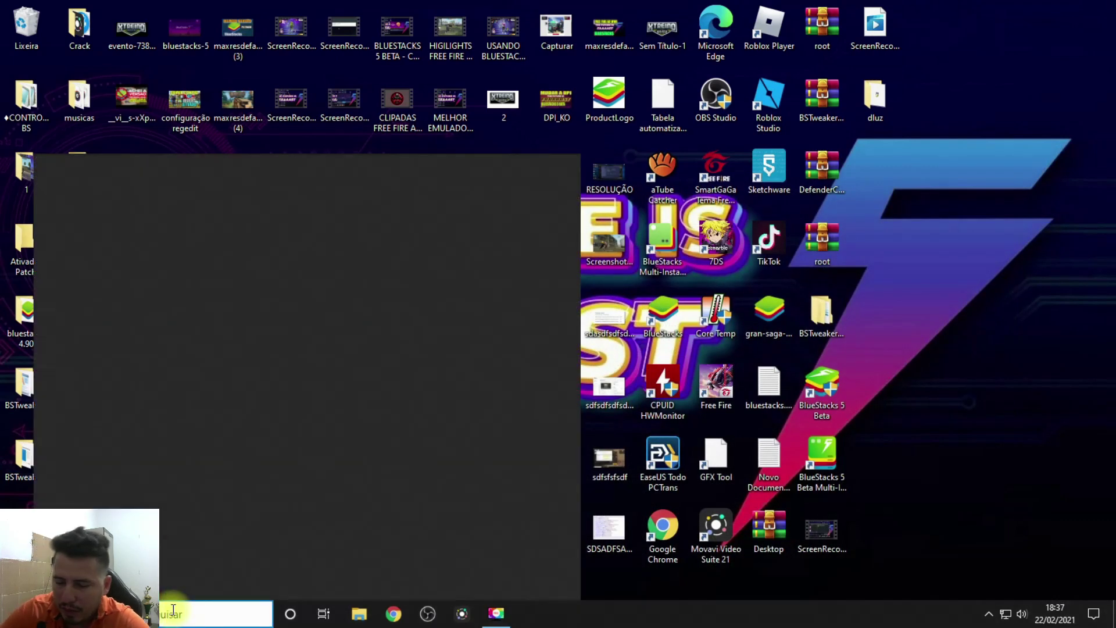
type("pain")
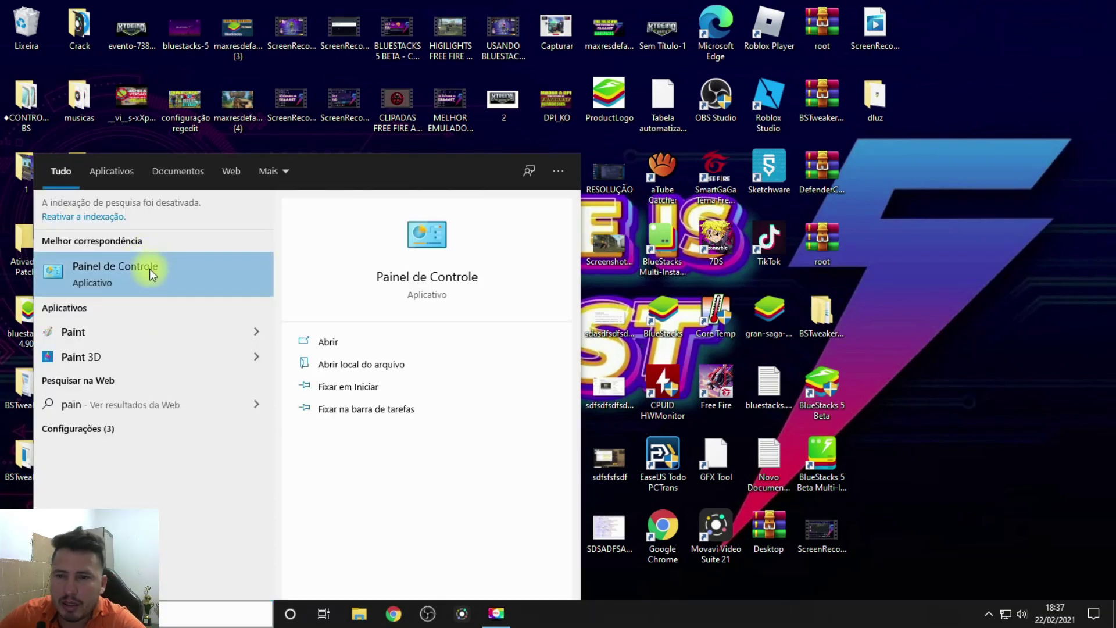
left_click(149, 269)
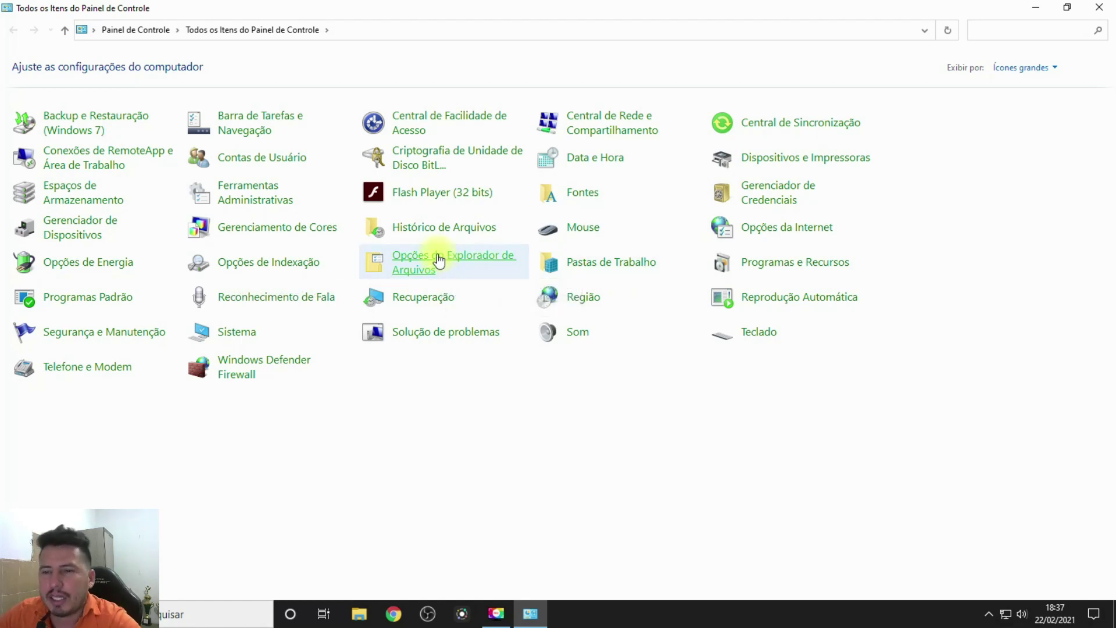
left_click(439, 262)
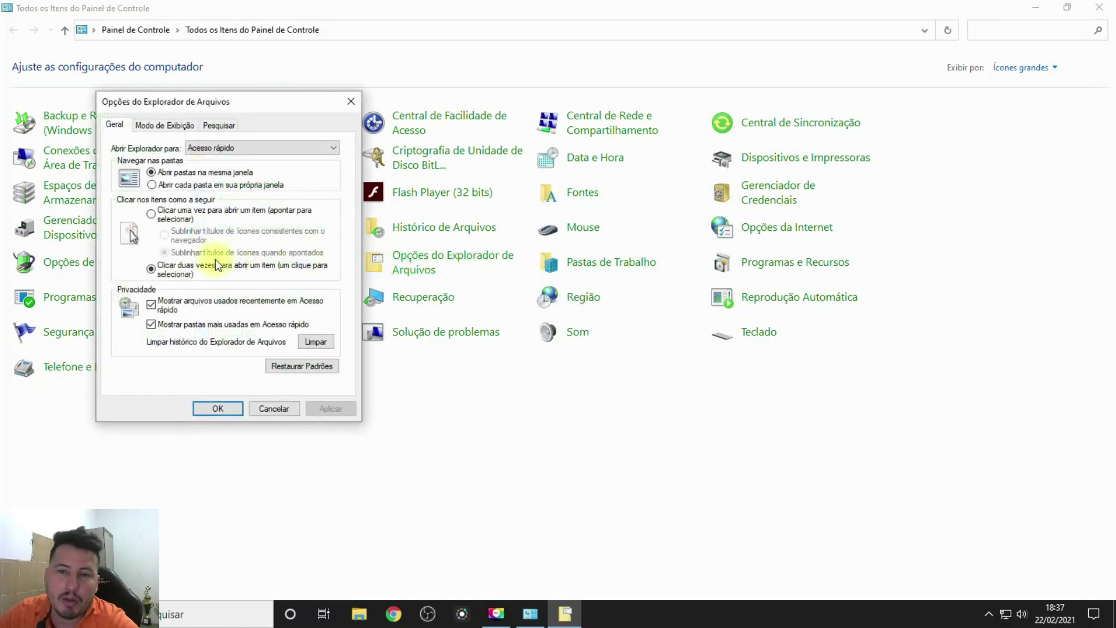
Set the advanced folder view option to show hidden files, folders and drives, apply it and close the Control Panel
left_click(173, 125)
left_click_drag(337, 254, 343, 306)
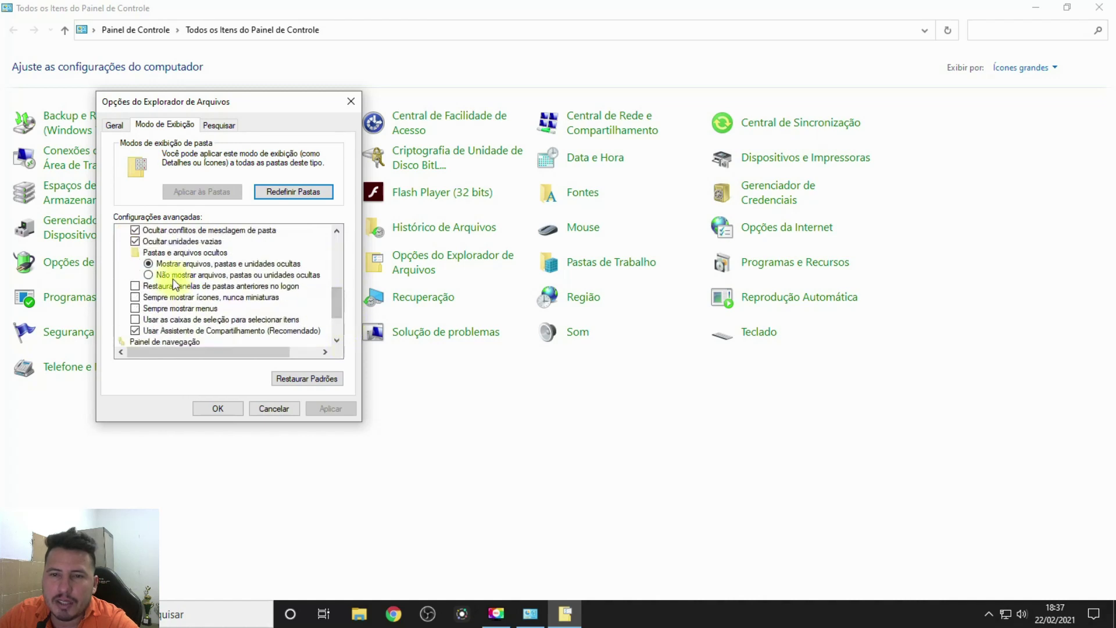
left_click(173, 276)
left_click(171, 265)
left_click(332, 409)
left_click(204, 410)
left_click(1104, 10)
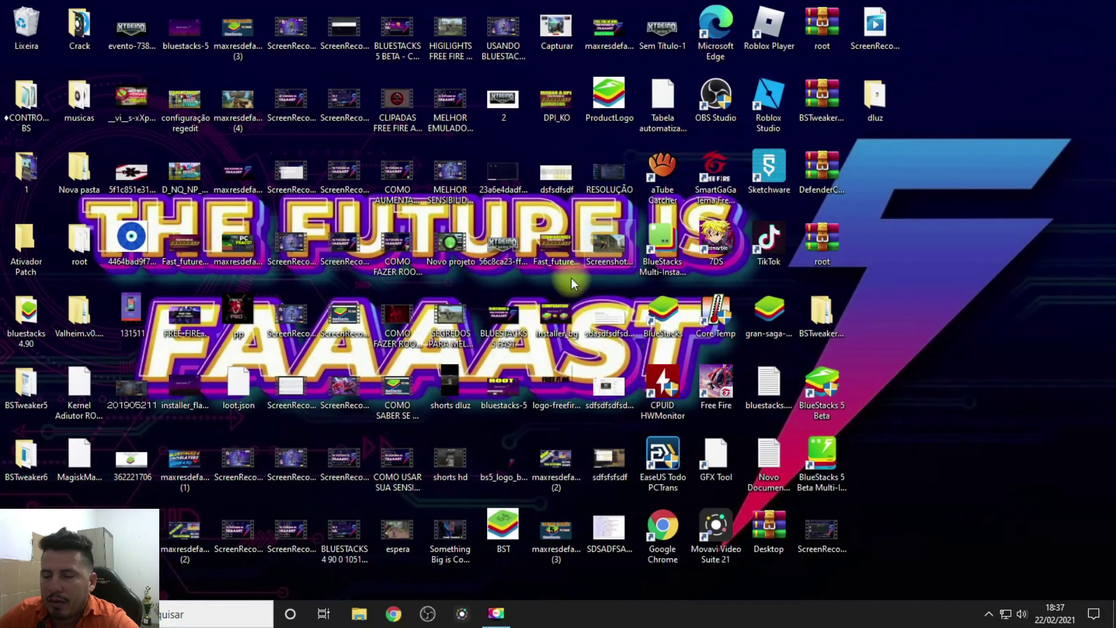
Open the BlueStacks_arabica folder inside ProgramData on Disco Local (C:) in File Explorer
key("super+e")
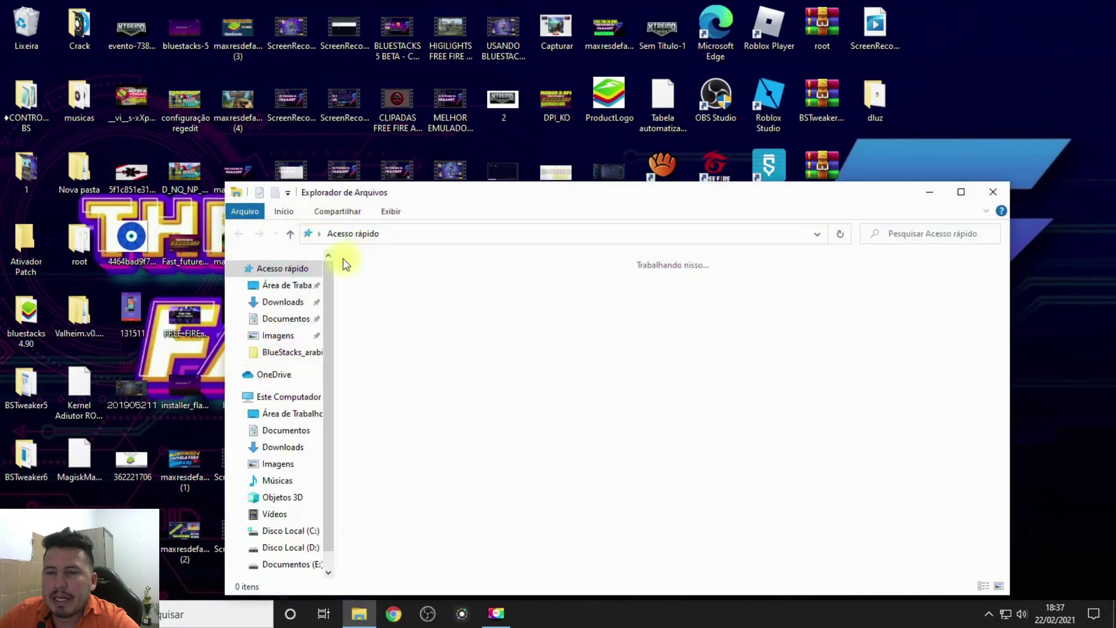
left_click(293, 531)
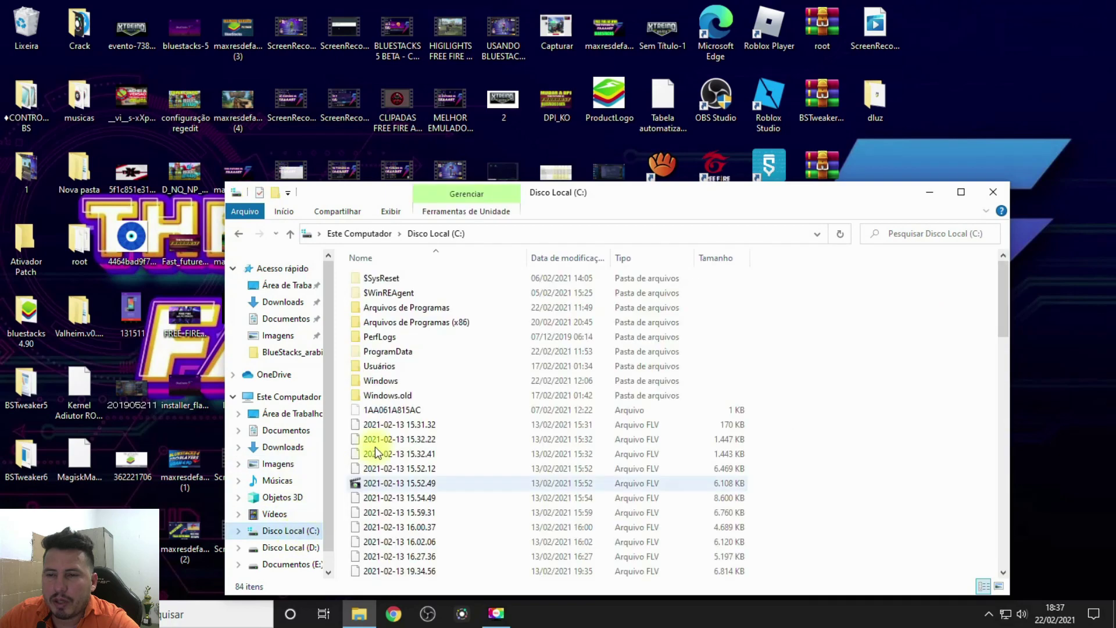
double_click(375, 349)
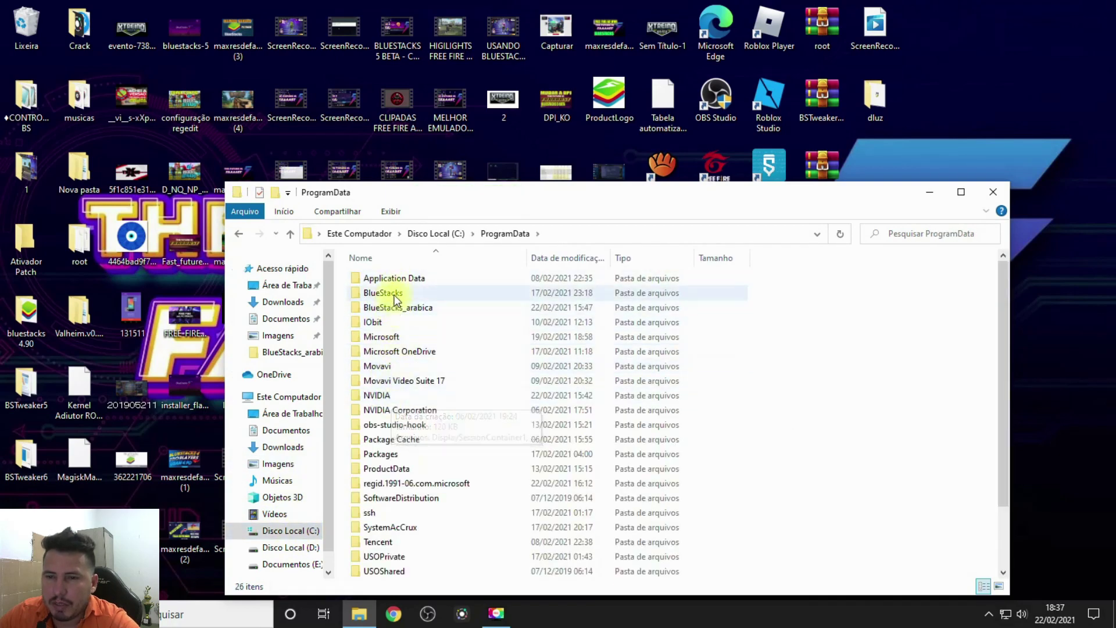
scroll(386, 383, "down", 2)
scroll(386, 395, "up", 2)
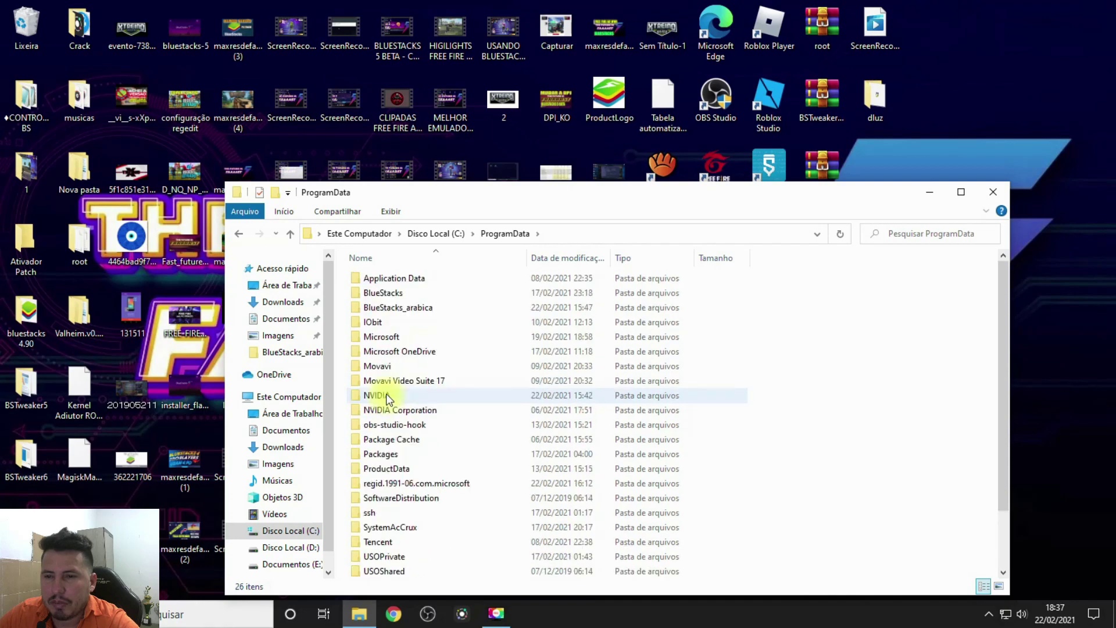
double_click(386, 307)
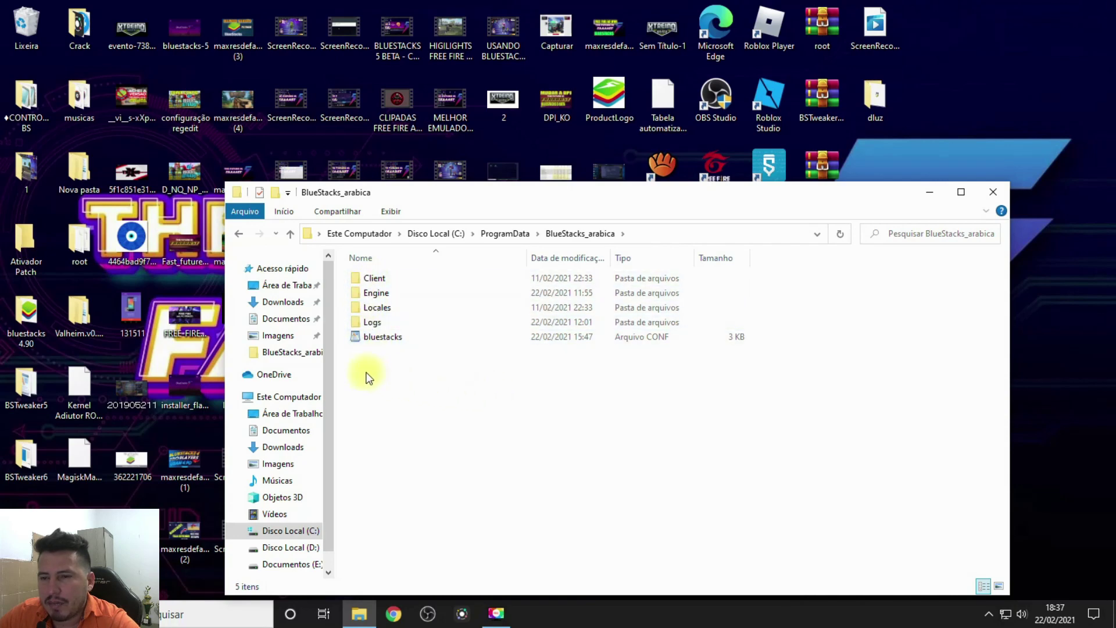
Open the bluestacks CONF file in WordPad, close the File Explorer window and maximize the document
left_click(385, 341)
right_click(385, 341)
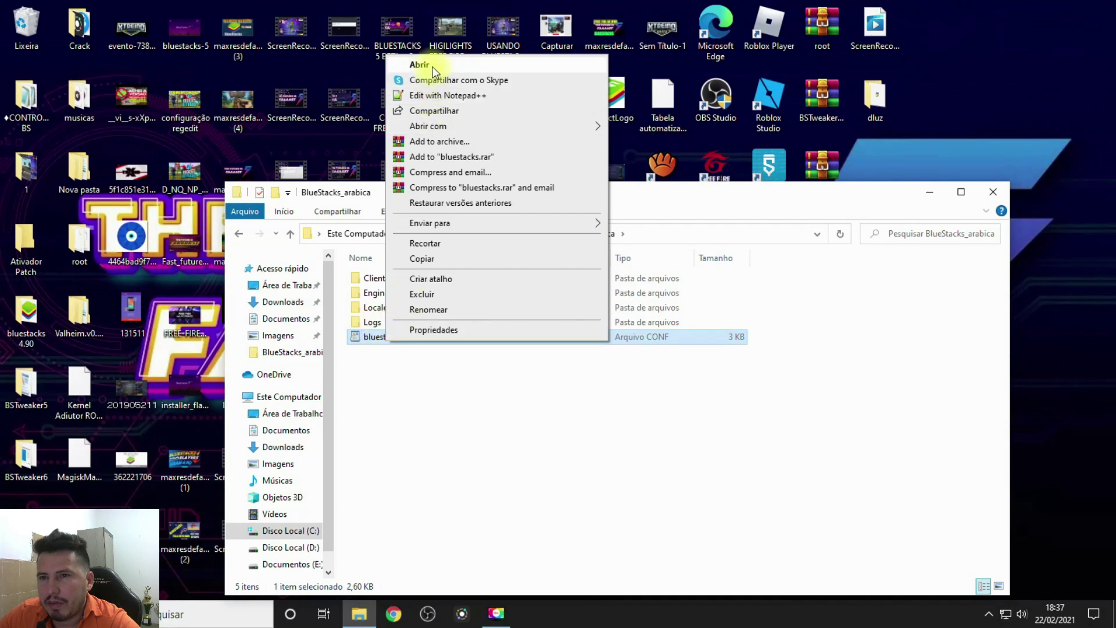
mouse_move(448, 125)
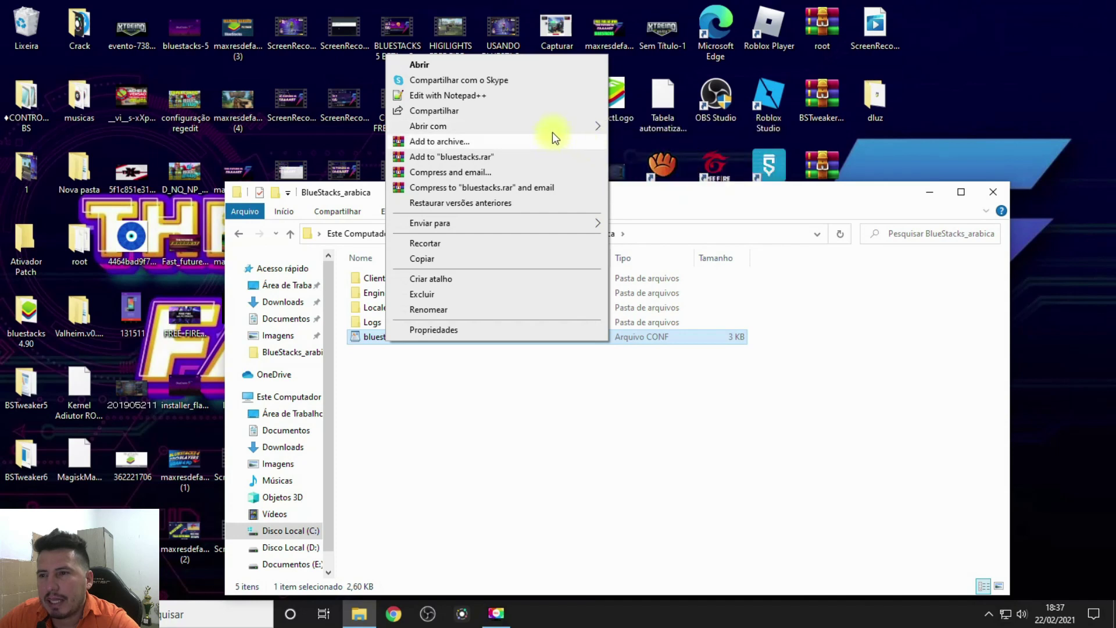
left_click(673, 178)
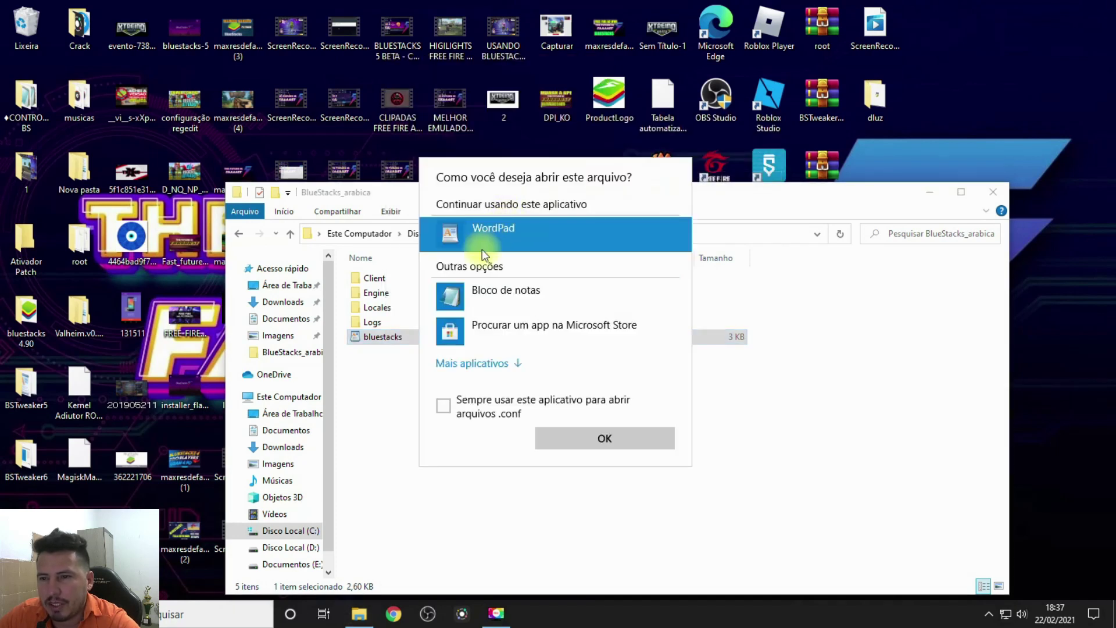
left_click(503, 365)
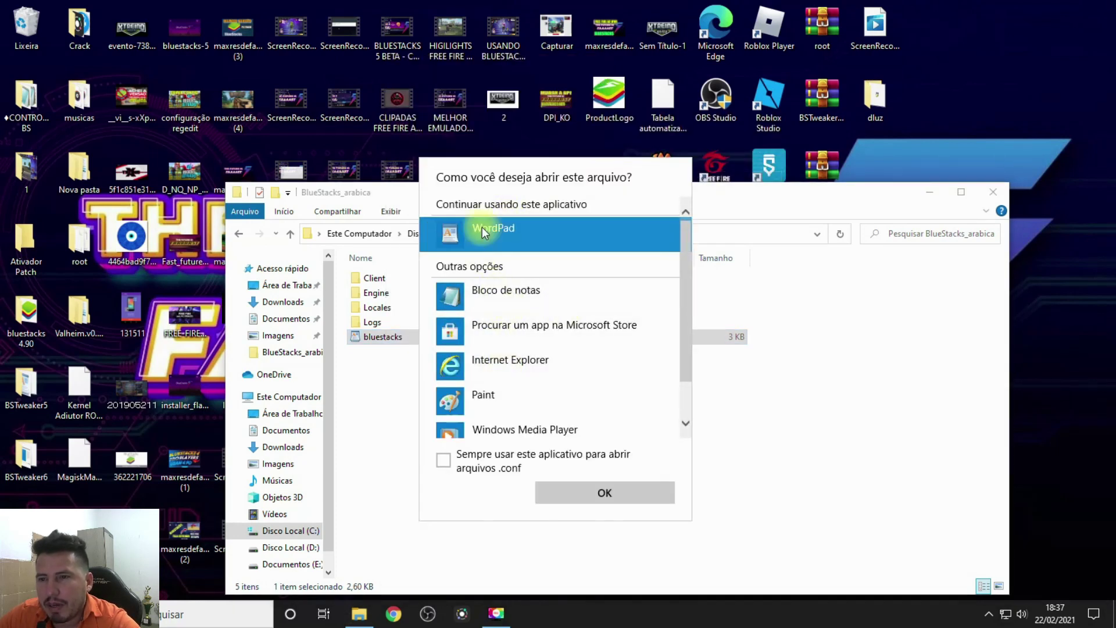
scroll(525, 314, "down", 1)
scroll(525, 326, "down", 1)
scroll(494, 279, "up", 2)
left_click(609, 497)
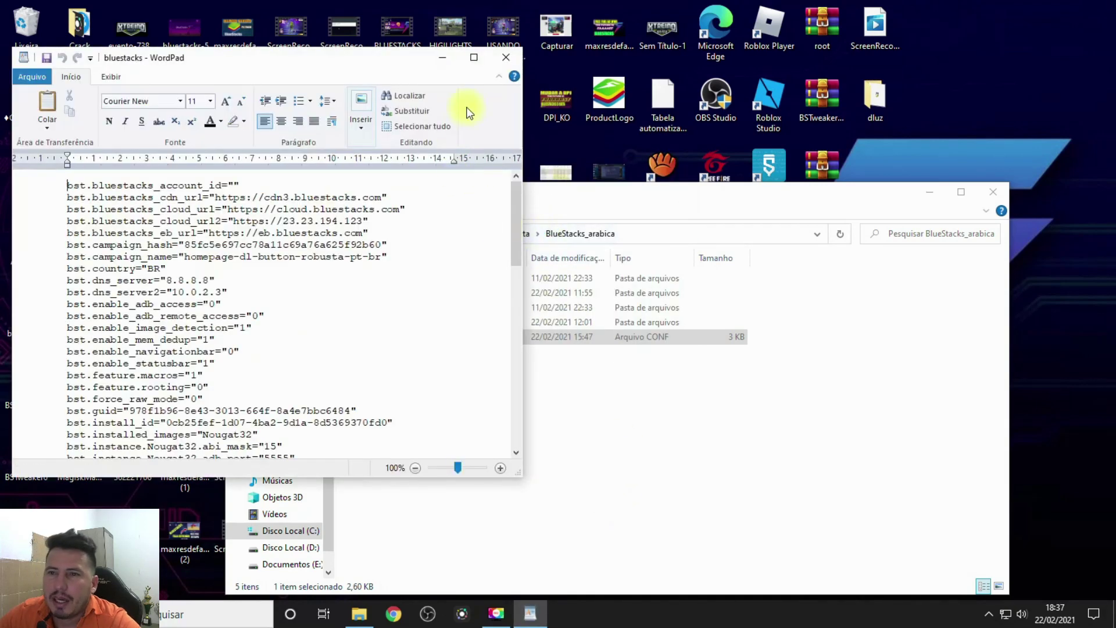
left_click(997, 191)
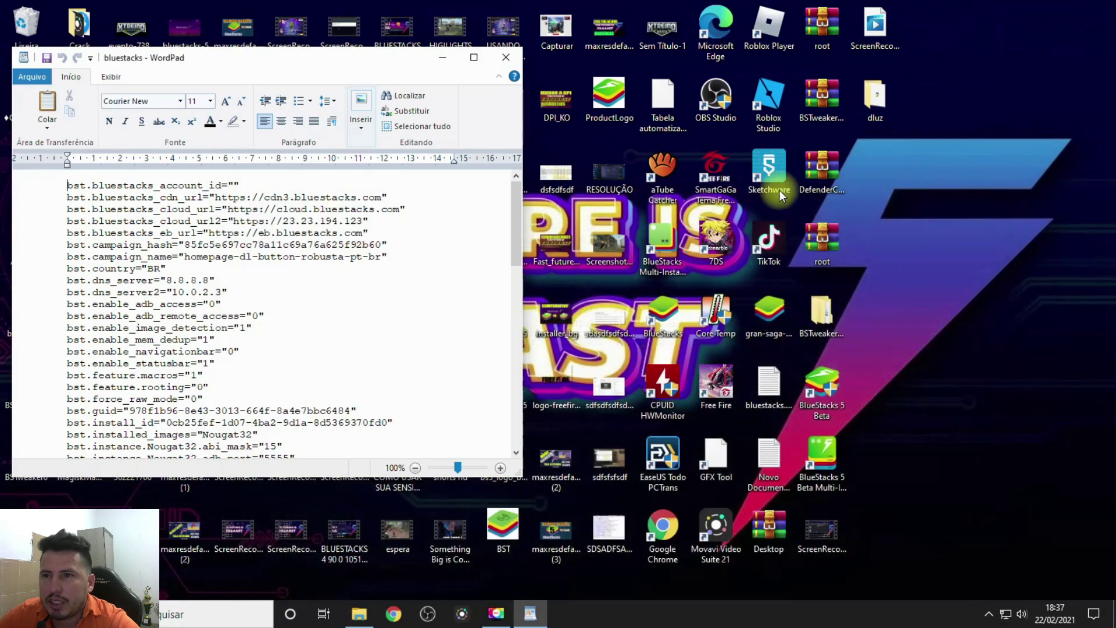
left_click(473, 57)
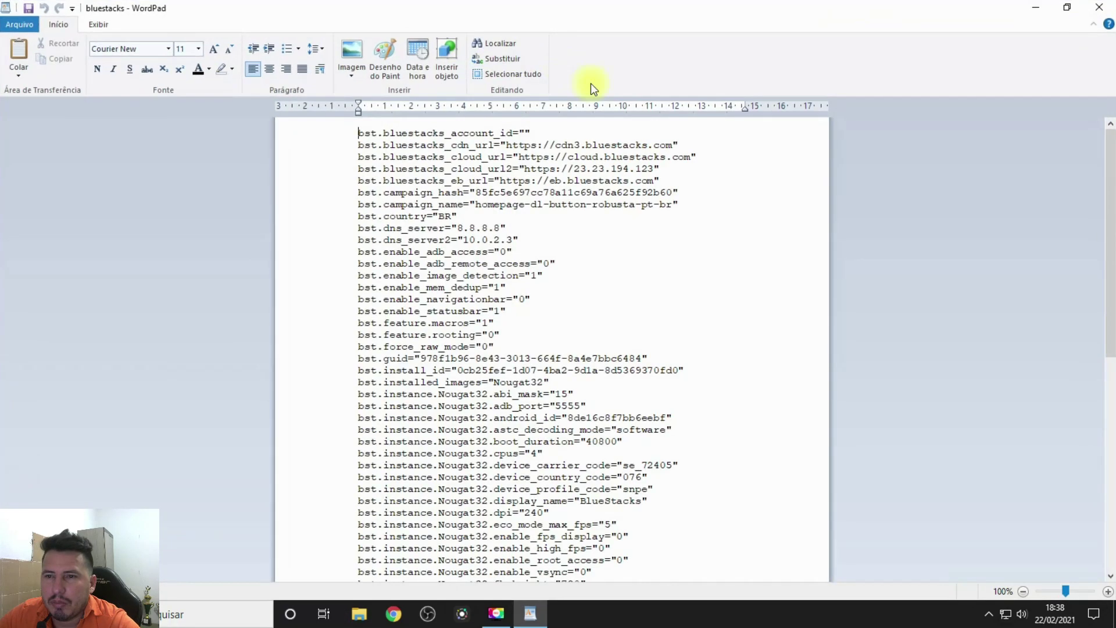
Review the entries of the bluestacks configuration file and select the bst.shared_folders line
scroll(532, 326, "down", 7)
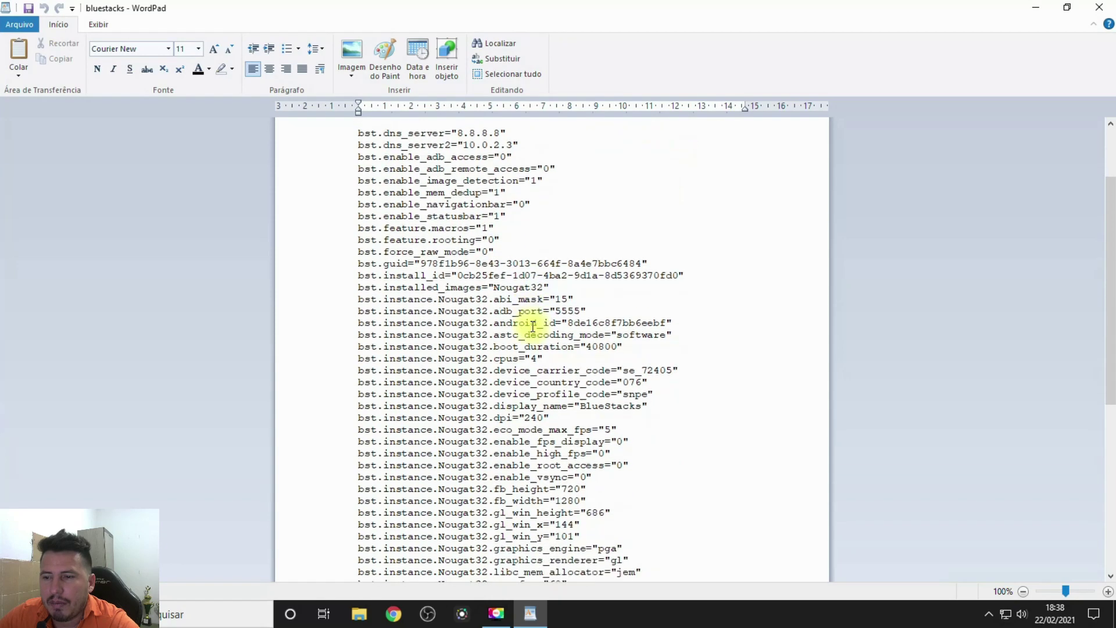
scroll(532, 324, "down", 5)
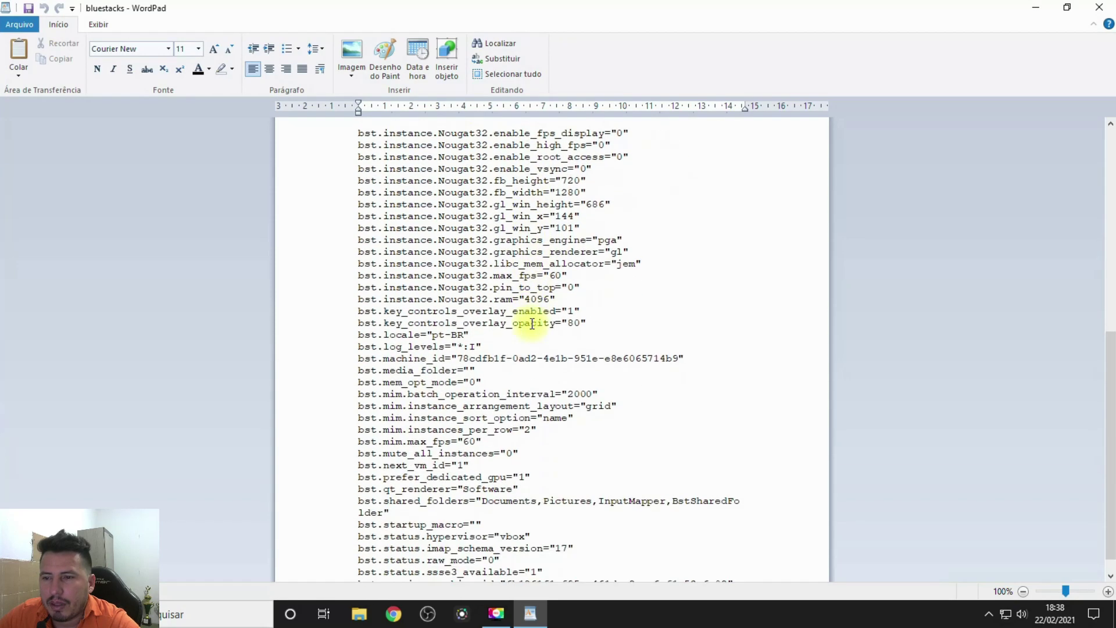
scroll(531, 312, "up", 12)
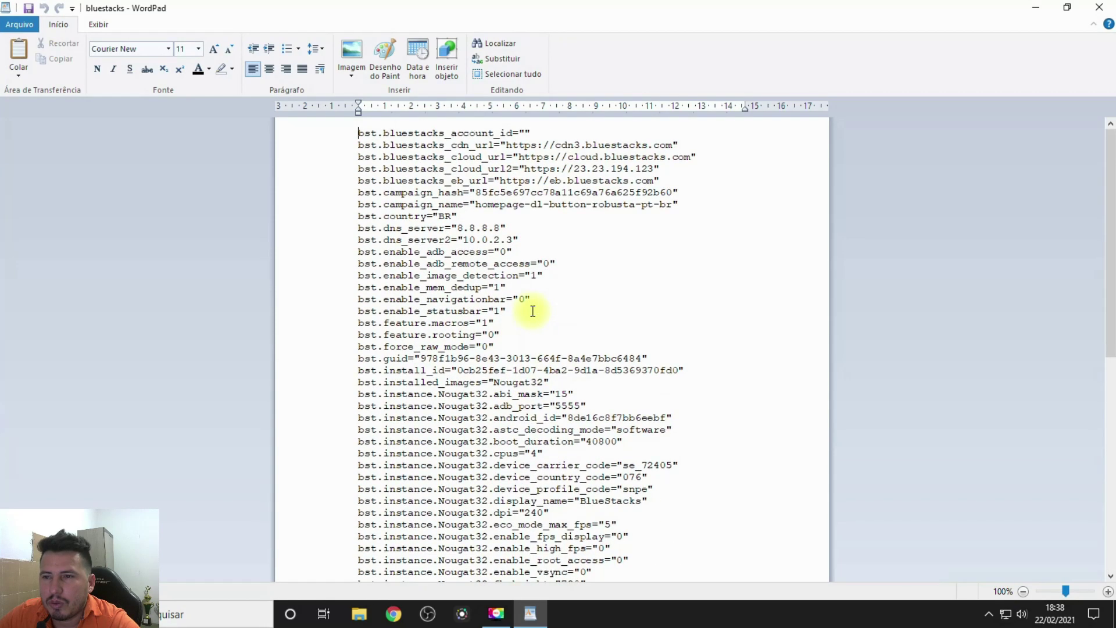
scroll(532, 313, "down", 12)
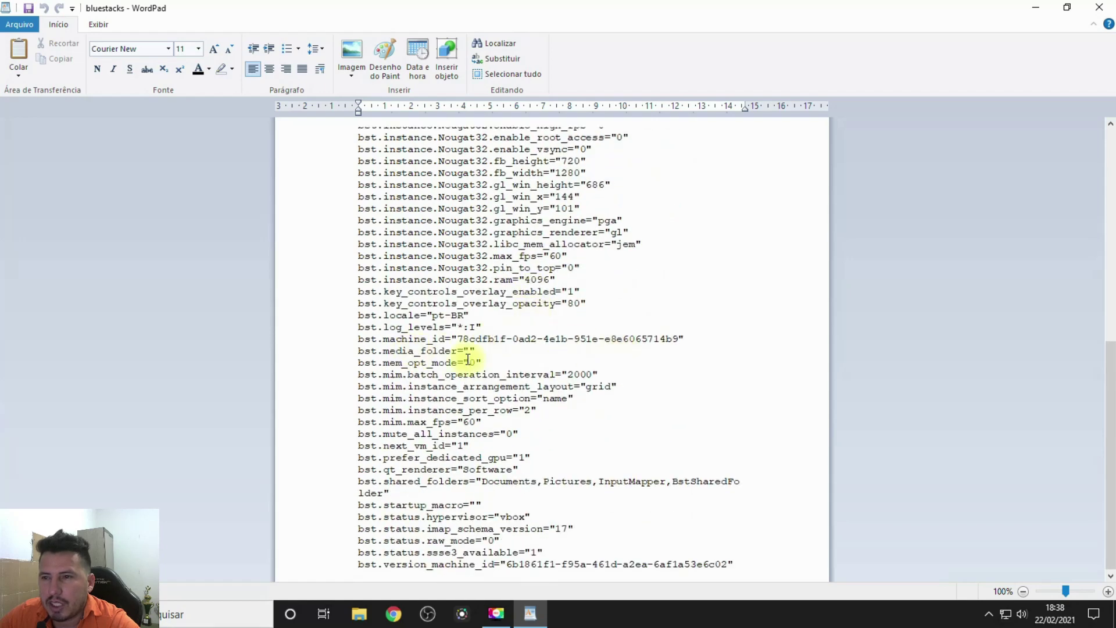
scroll(633, 307, "up", 10)
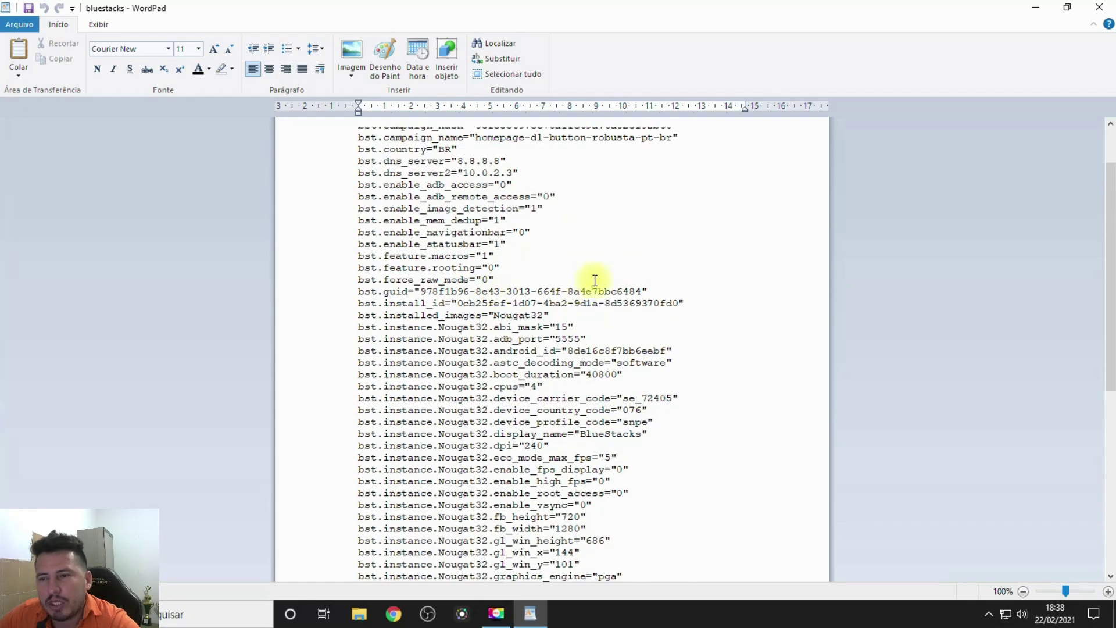
scroll(594, 280, "down", 10)
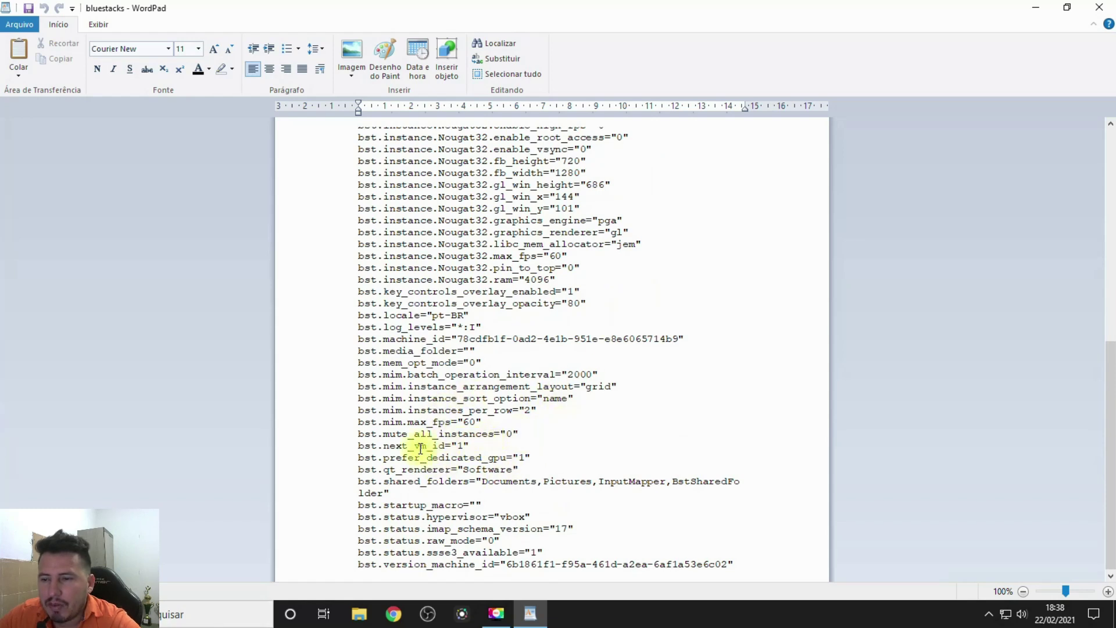
left_click(339, 480)
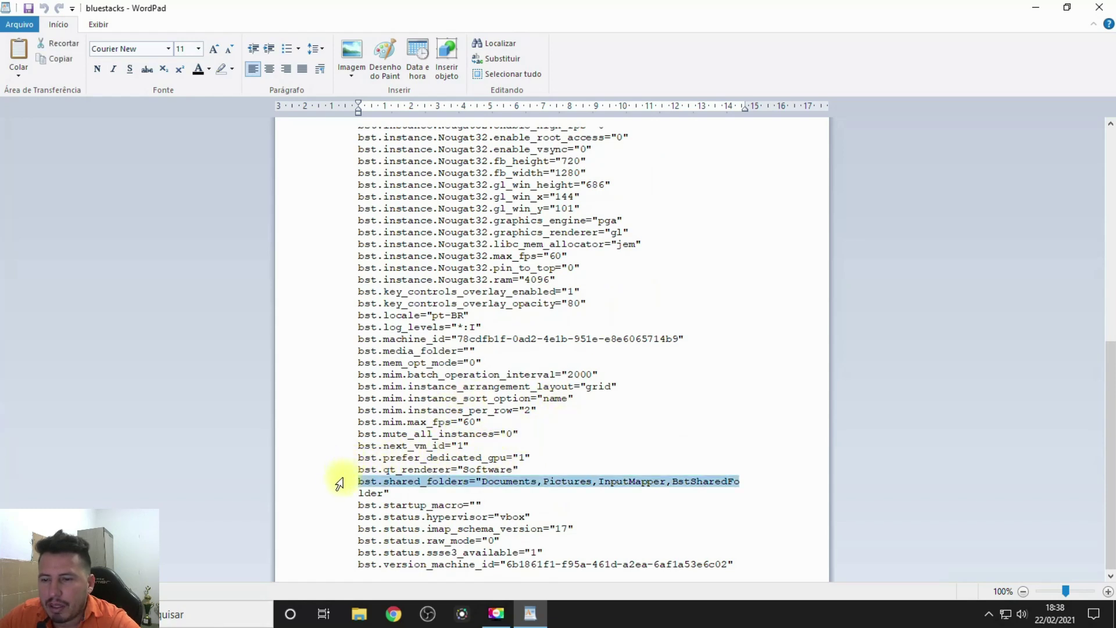
Replace the bst.qt_renderer value with Direct3D.Rhi in the bluestacks configuration file
left_click(343, 471)
left_click(414, 477)
left_click_drag(451, 471, 367, 469)
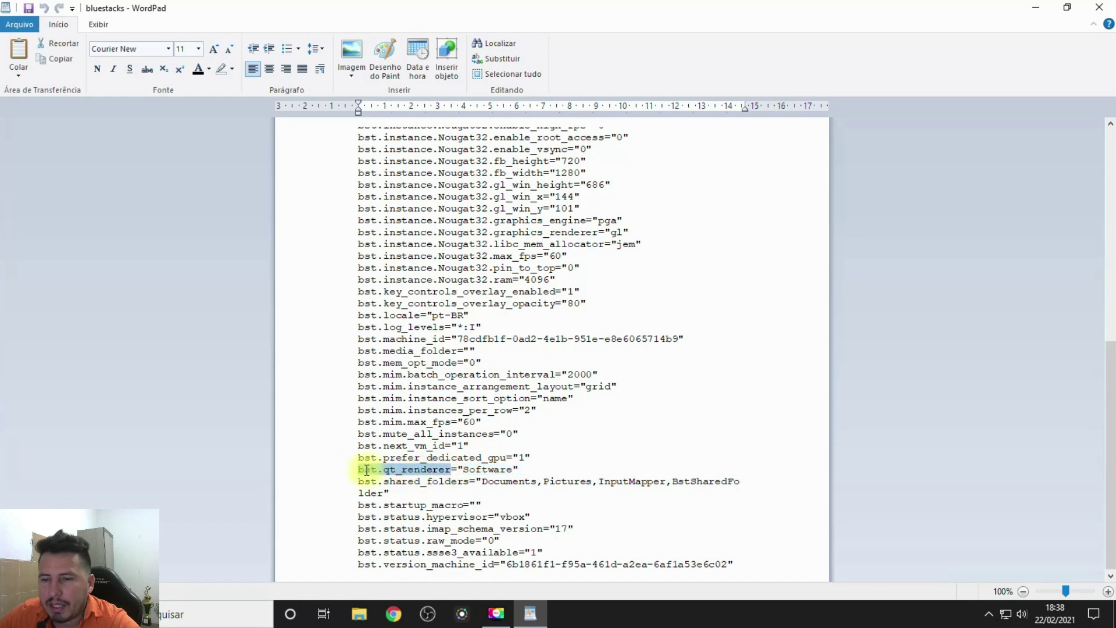
left_click(527, 472)
left_click_drag(512, 471, 480, 474)
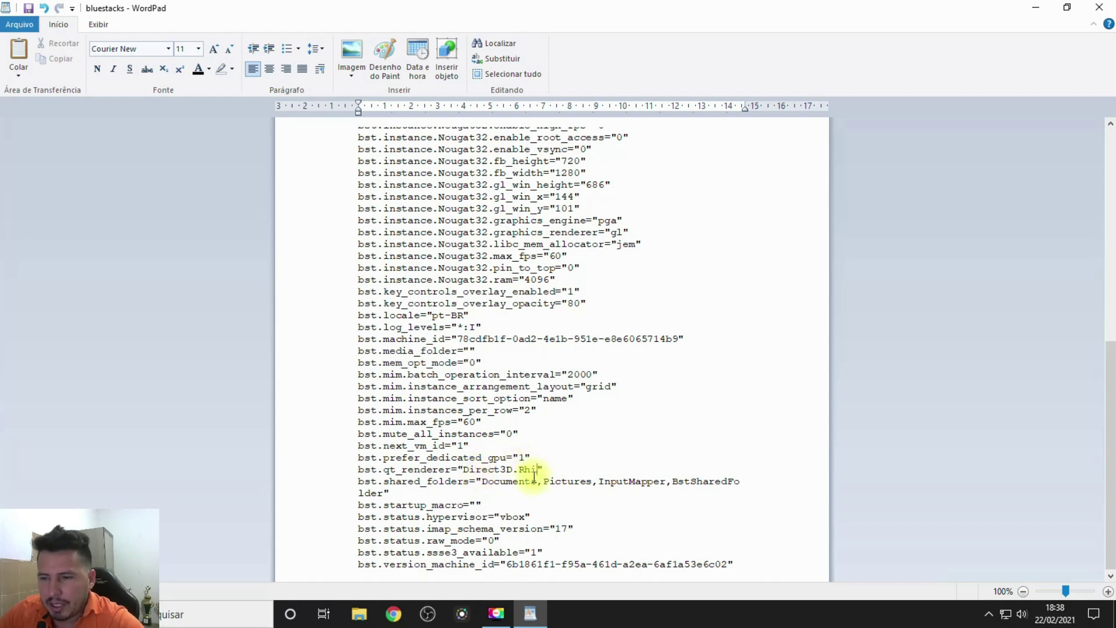
Set the bst.qt_renderer value to Software and close the configuration file
left_click_drag(526, 467, 482, 469)
type("So")
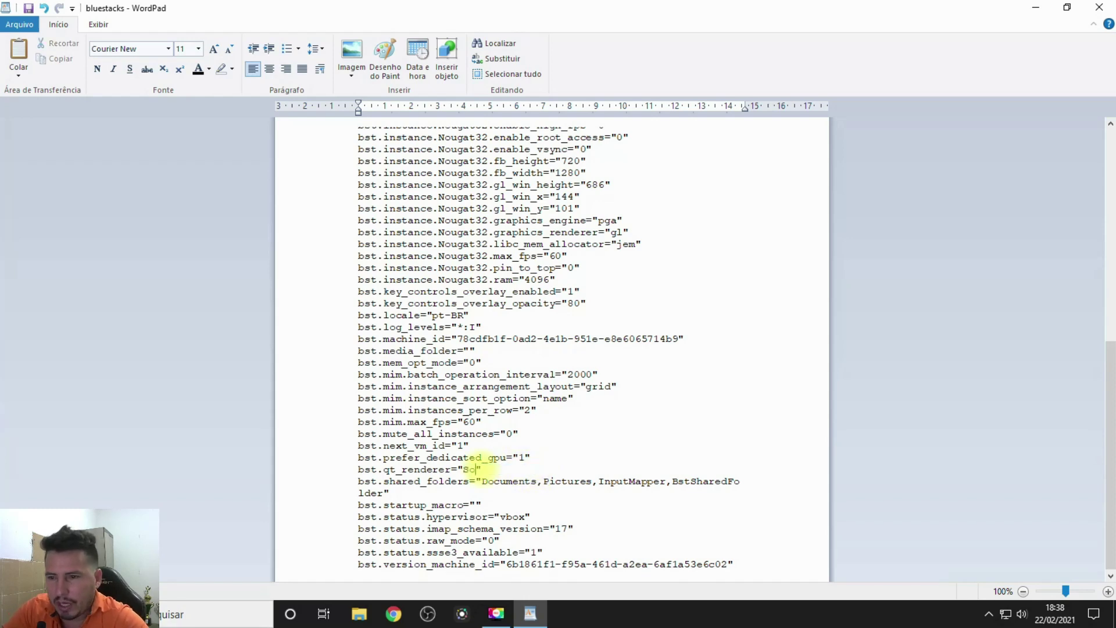
type("war")
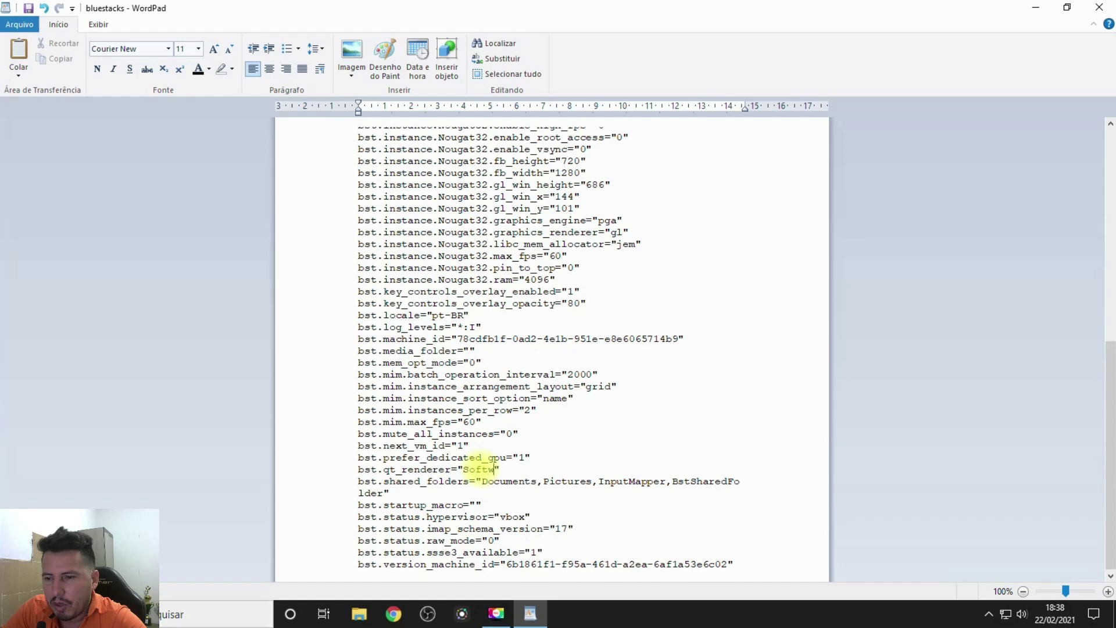
type("e")
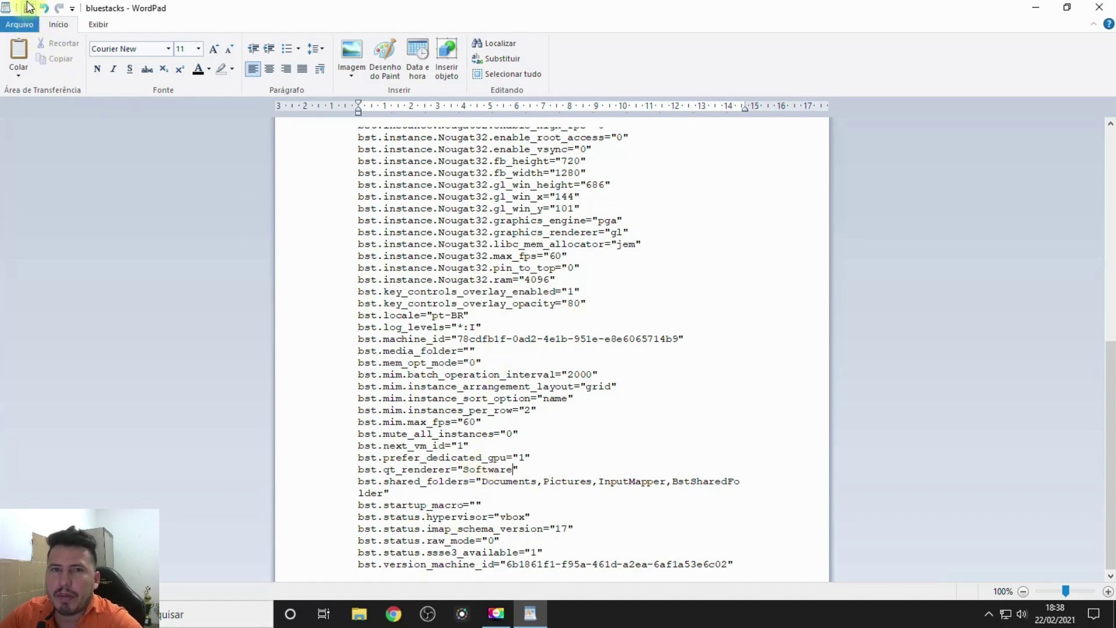
left_click(1110, 5)
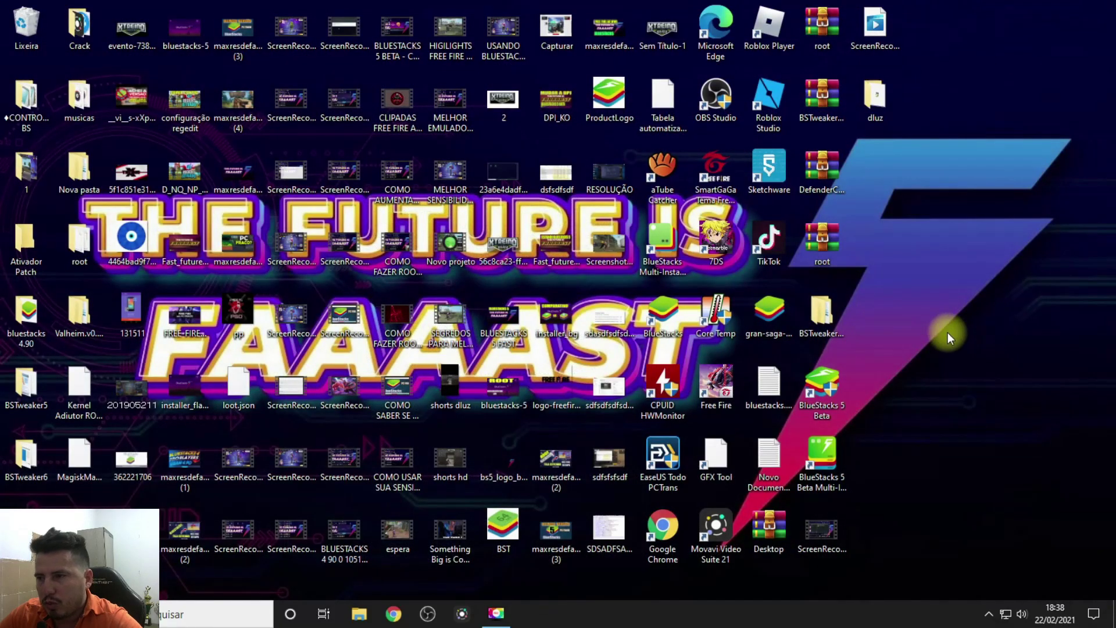
Refresh the Windows desktop three times in a row
right_click(890, 291)
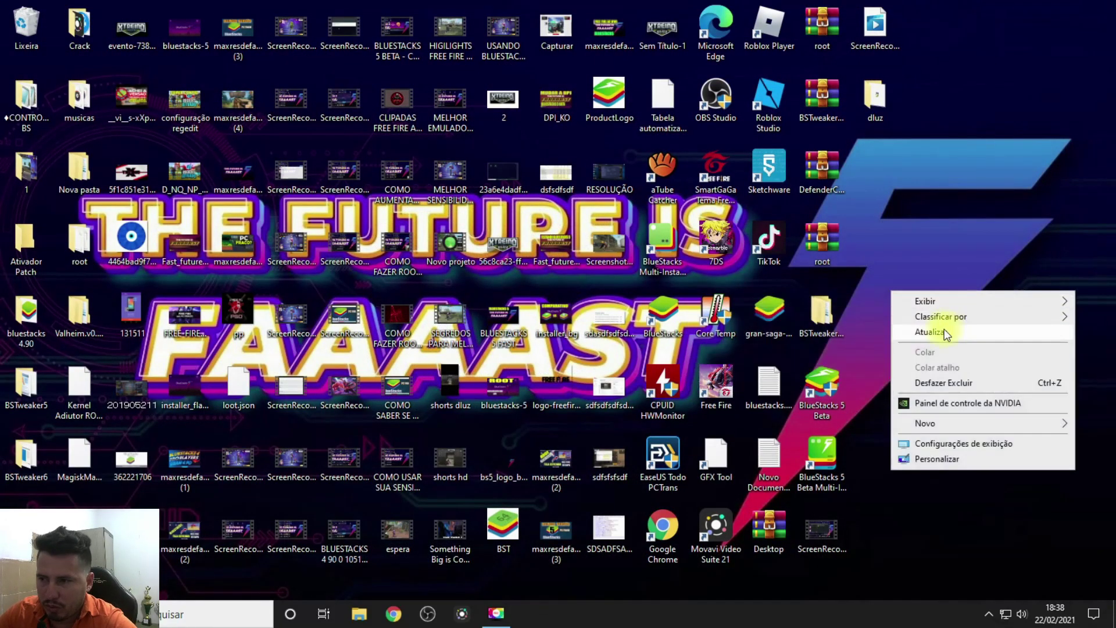
left_click(939, 324)
right_click(909, 300)
left_click(965, 342)
right_click(917, 229)
left_click(967, 267)
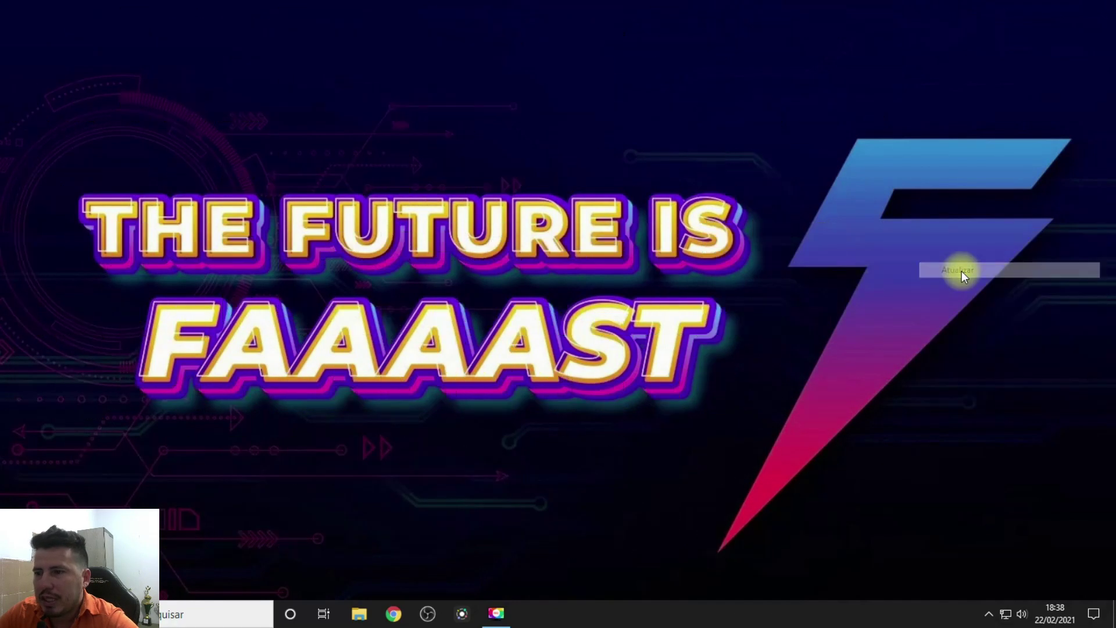
Launch BlueStacks 5 Beta from the desktop to check its home screen, and exit it with confirmation
double_click(822, 383)
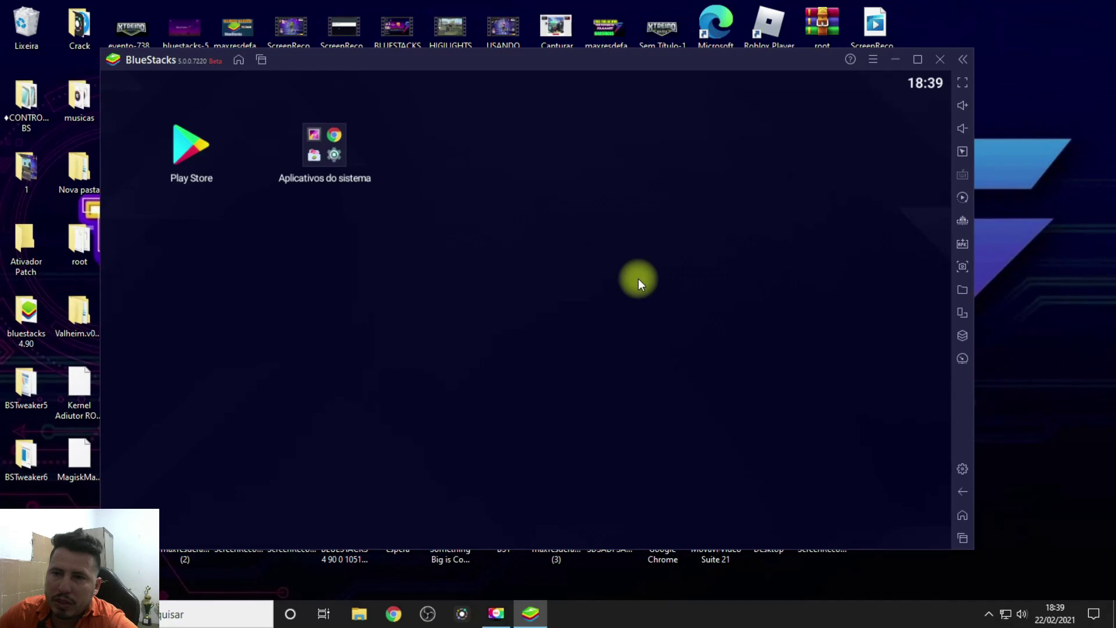
left_click(939, 61)
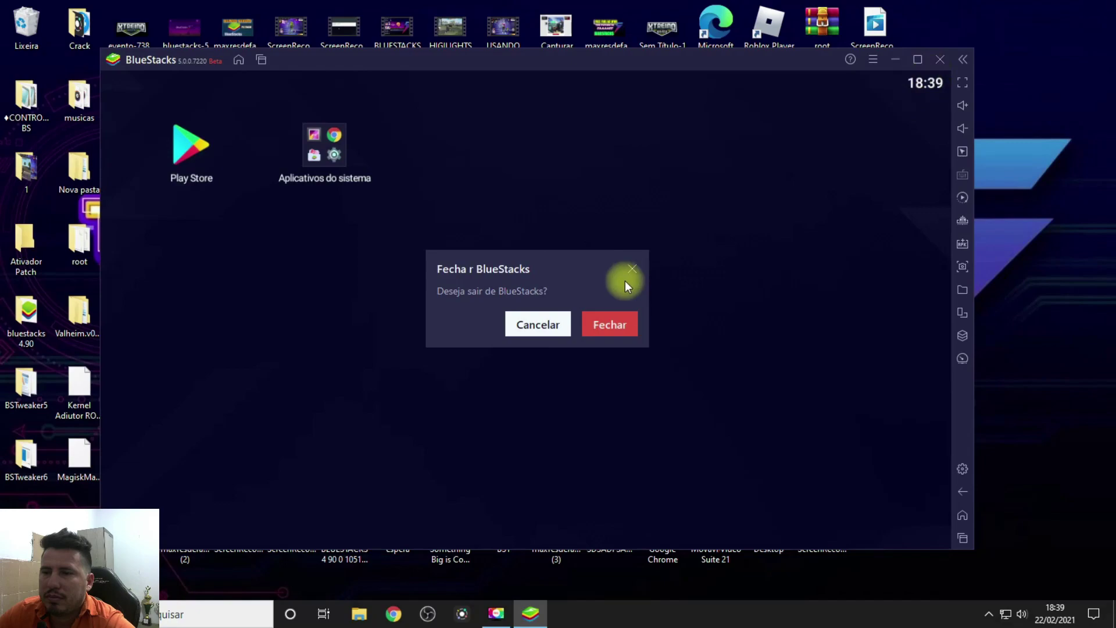
left_click(609, 324)
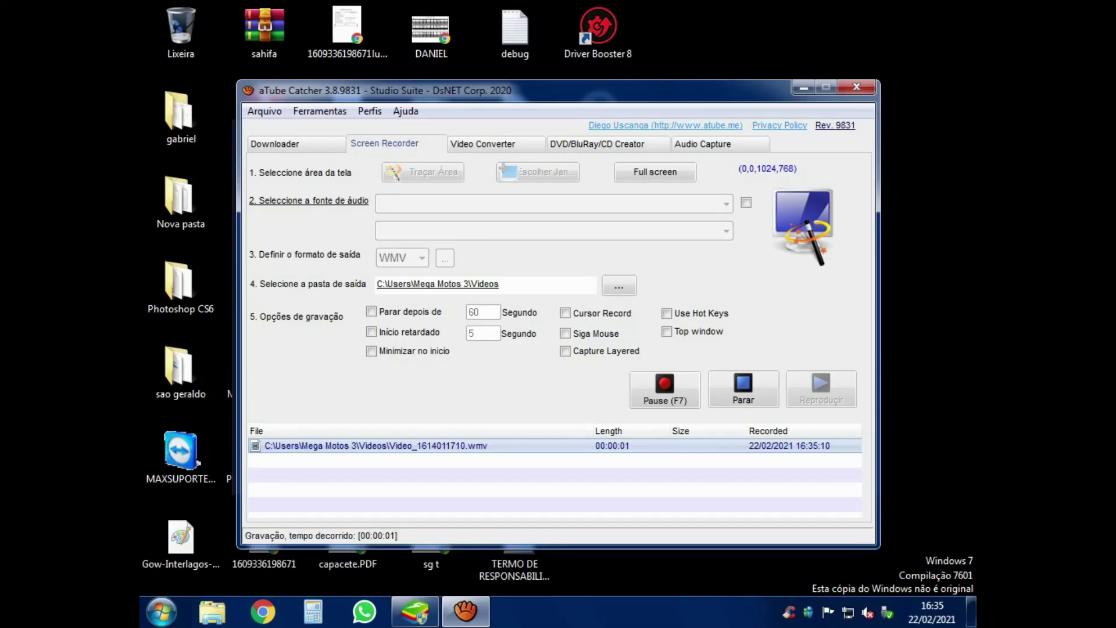
Minimize the open windows and set the download image on the desktop as the desktop background
left_click(804, 87)
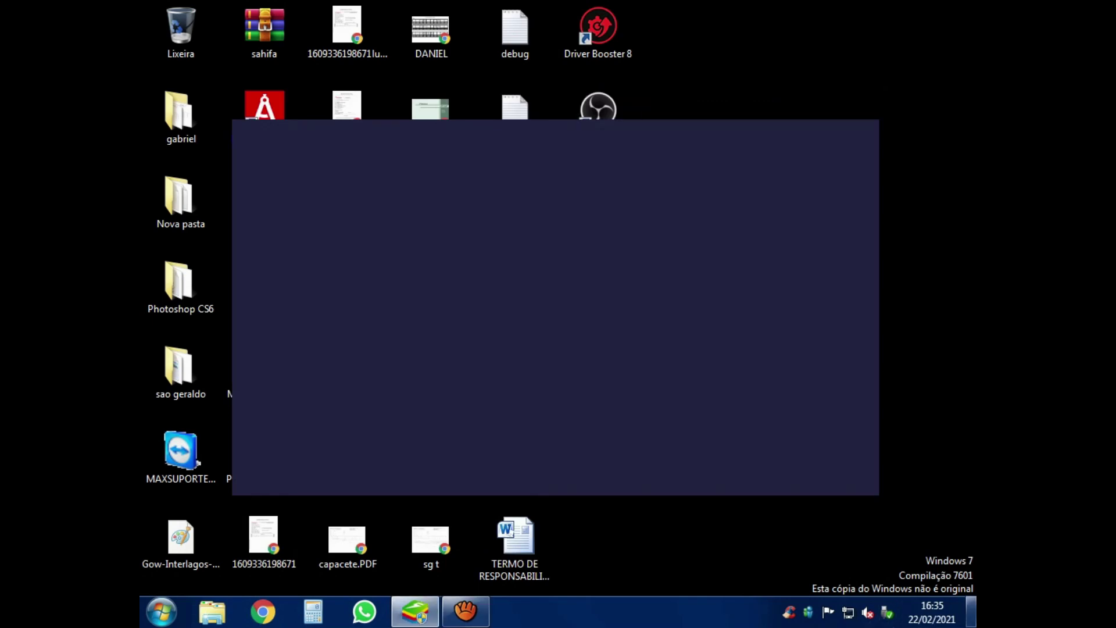
left_click(971, 613)
right_click(611, 204)
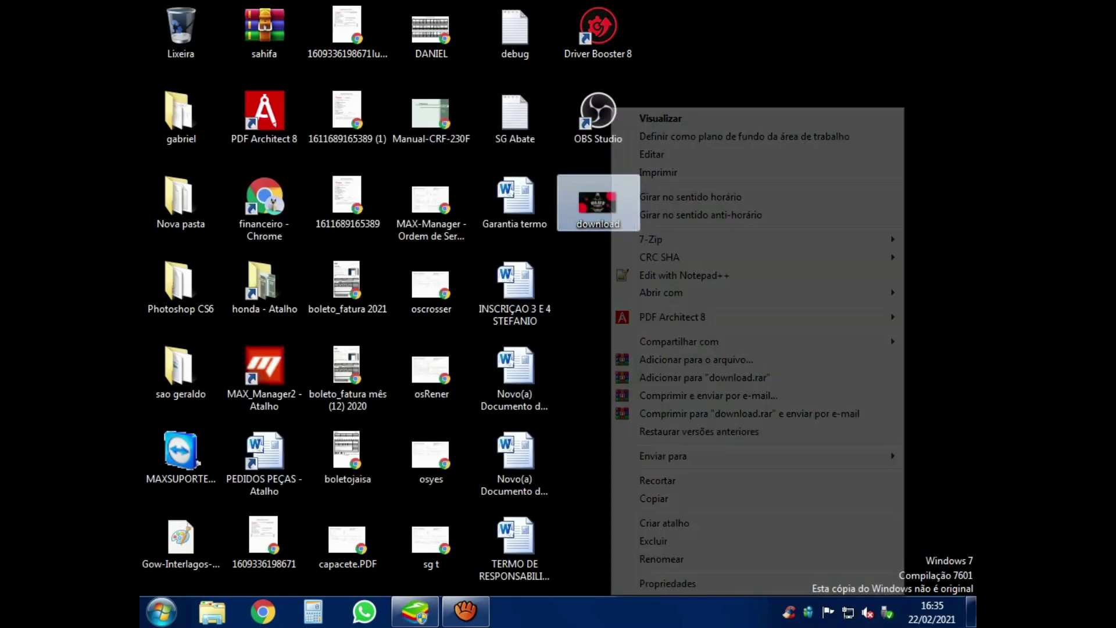
left_click(697, 136)
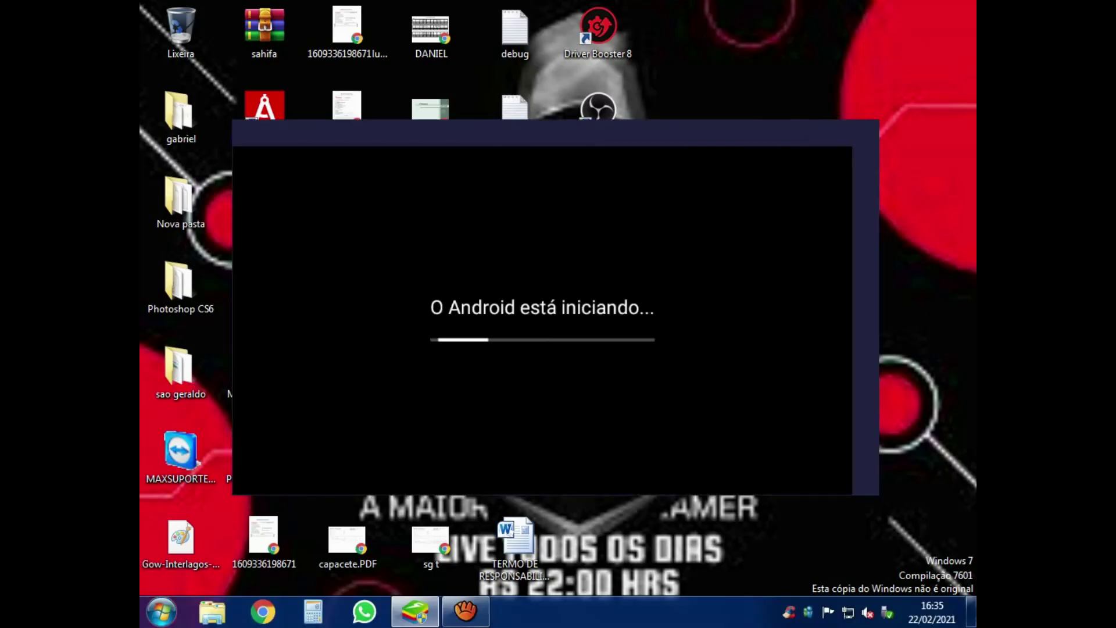
Minimize the aTube Catcher window and move the download image beside the OBS Studio shortcut on the desktop
mouse_move(465, 610)
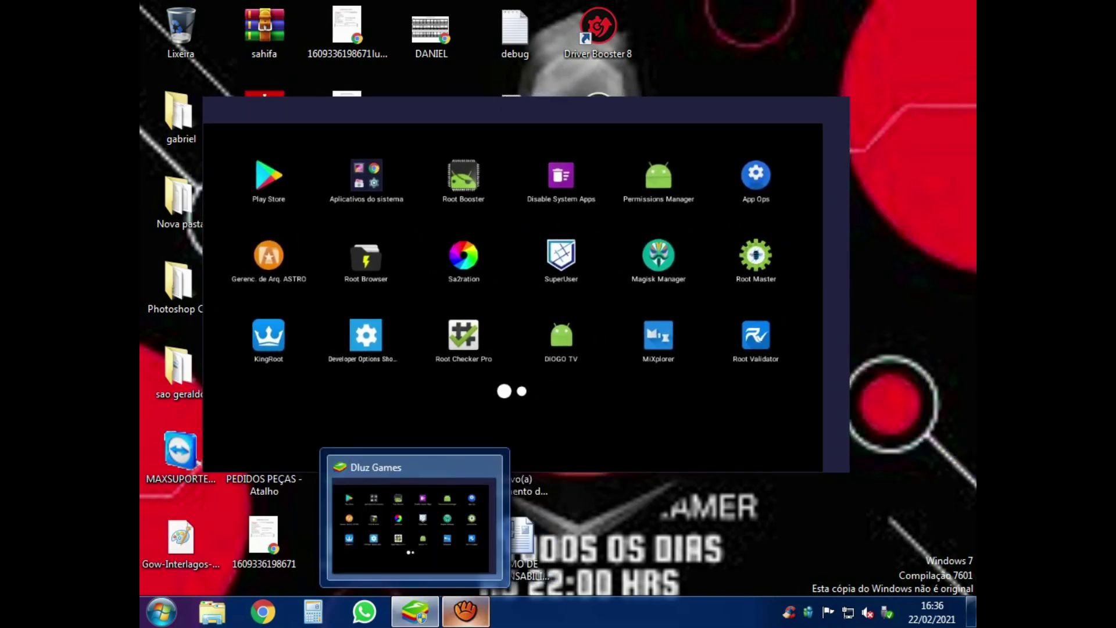
left_click(465, 611)
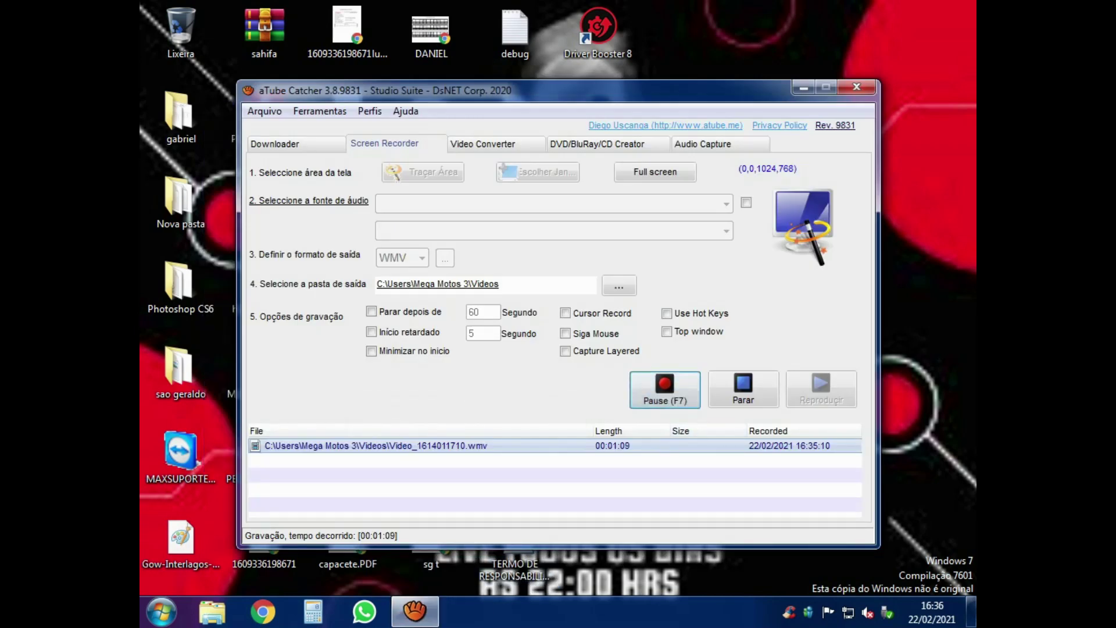
left_click(803, 87)
right_click(669, 188)
left_click(697, 237)
left_click_drag(598, 204, 681, 119)
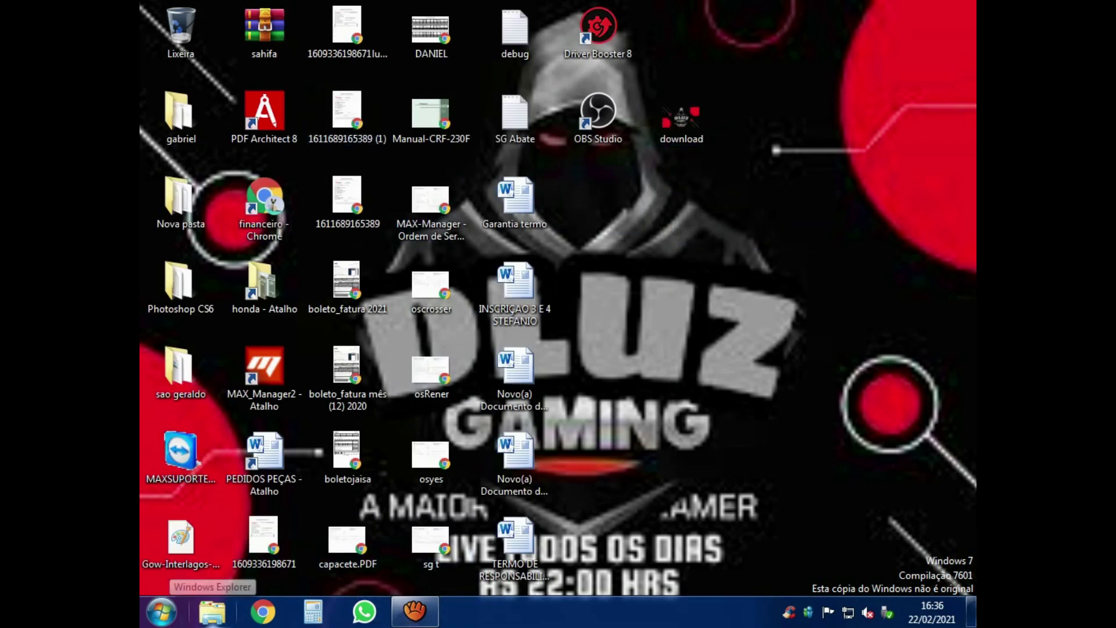
Open the BlueStacks_arabica folder inside ProgramData on Disco Local (C:) in Windows Explorer
left_click(212, 612)
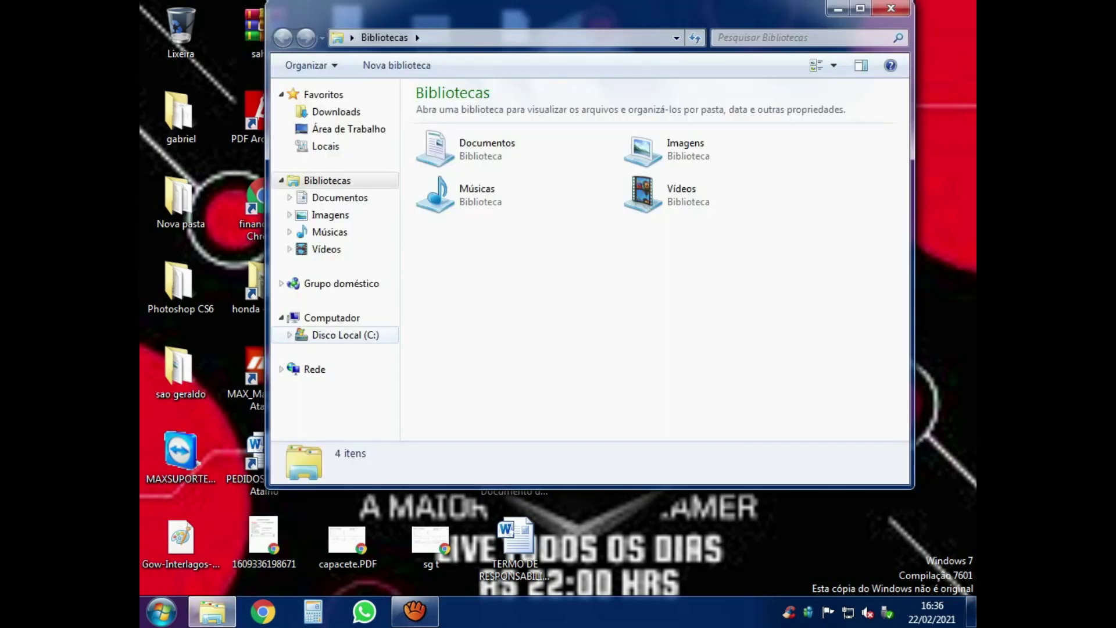
left_click(345, 335)
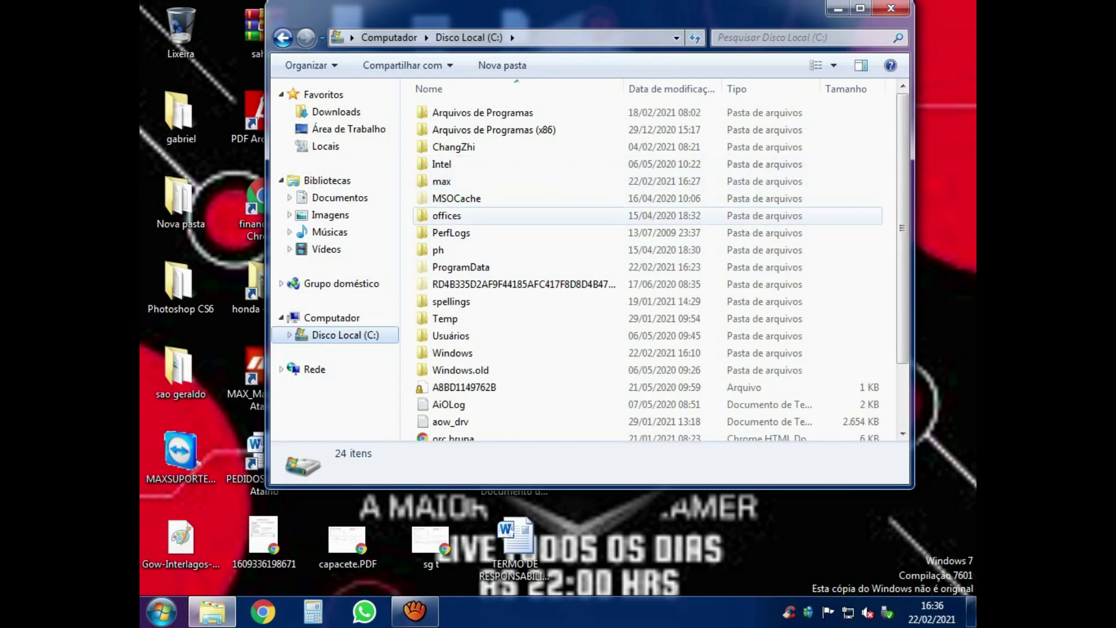
double_click(459, 267)
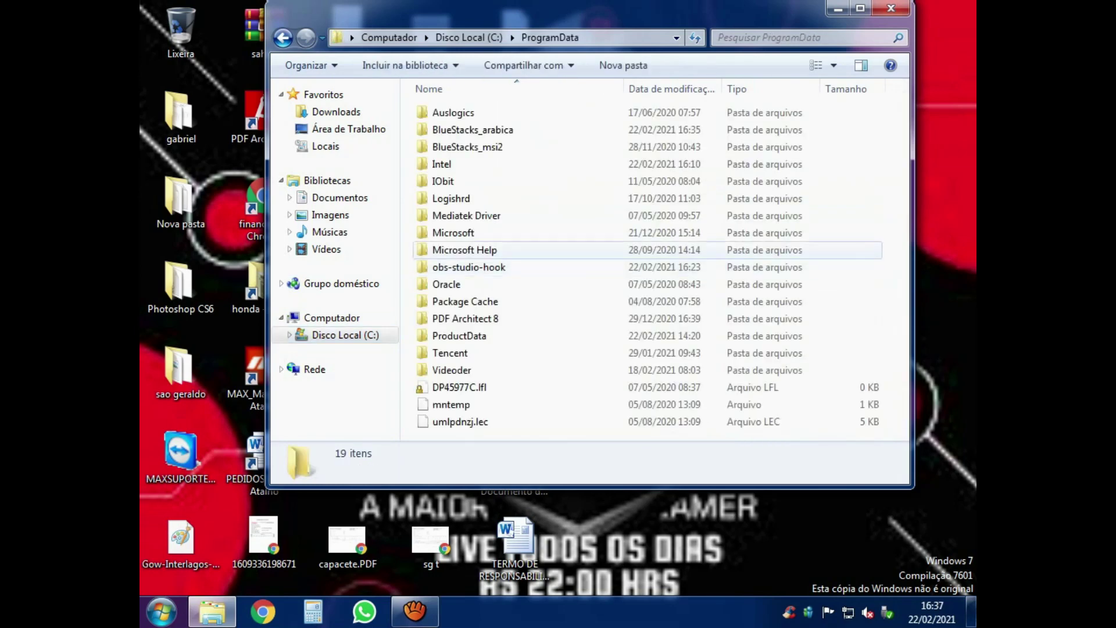
double_click(472, 130)
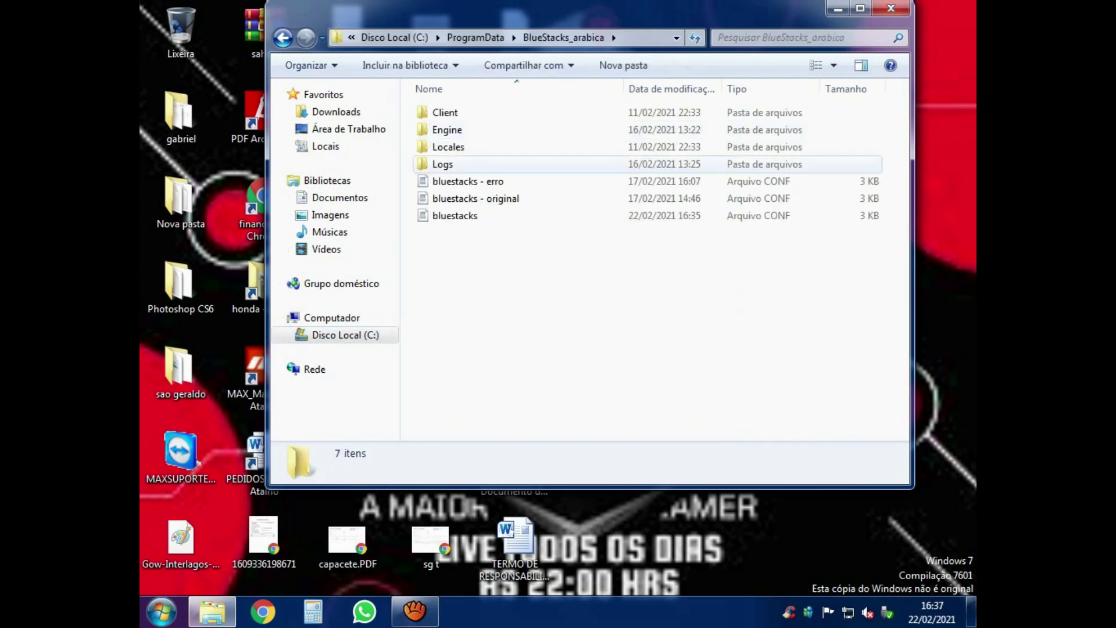
Delete the bluestacks - erro and bluestacks - original CONF files from the BlueStacks_arabica folder
left_click(468, 180)
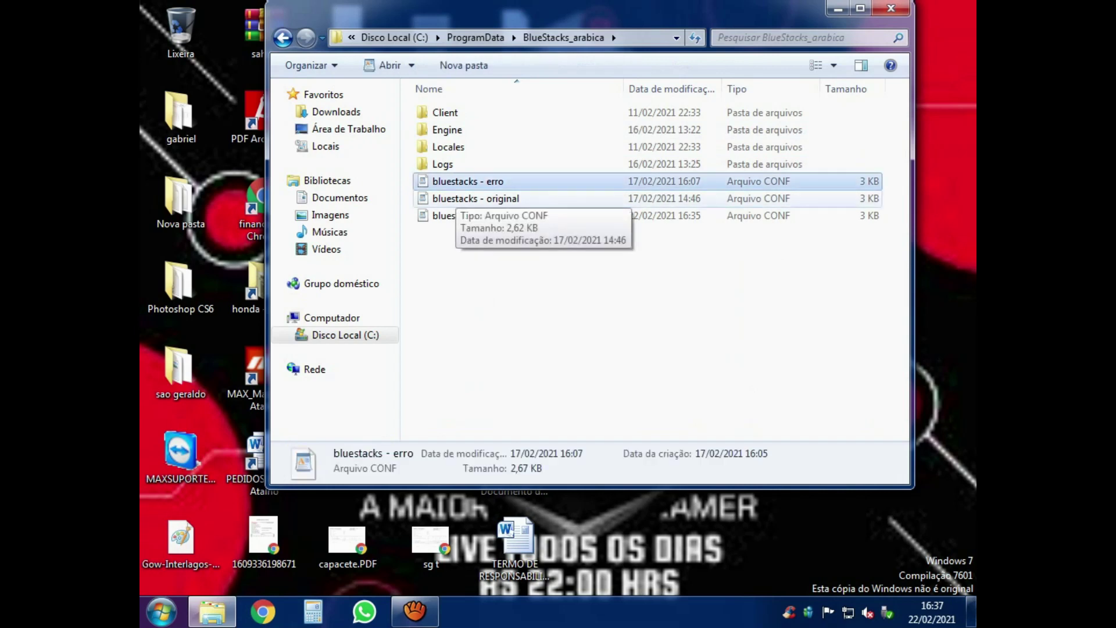
left_click(468, 198, "shift")
key("Delete")
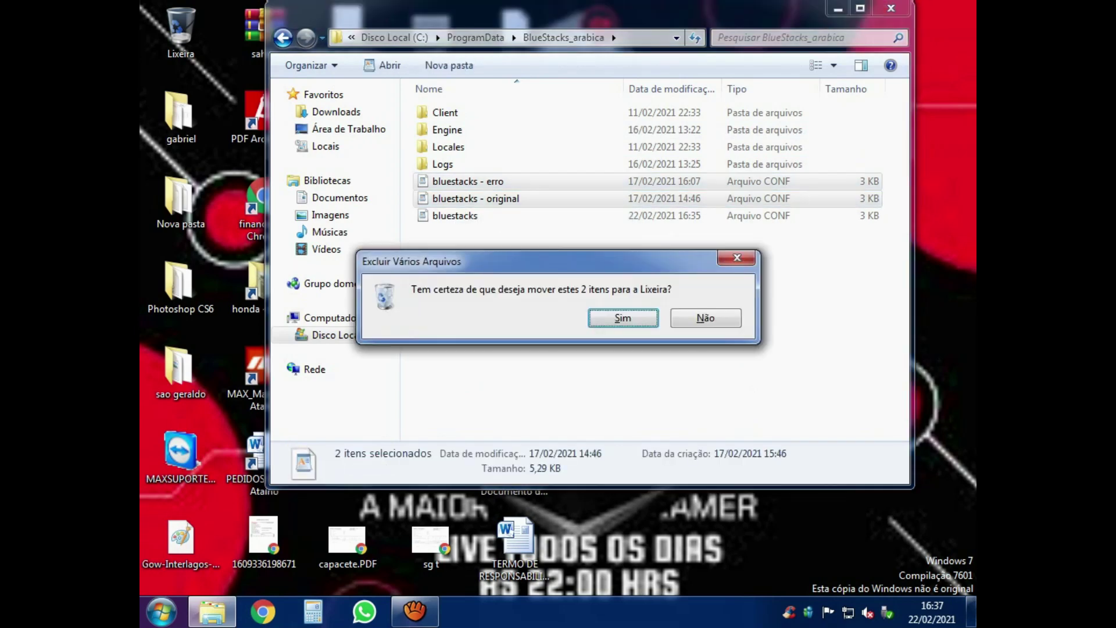
key("Return")
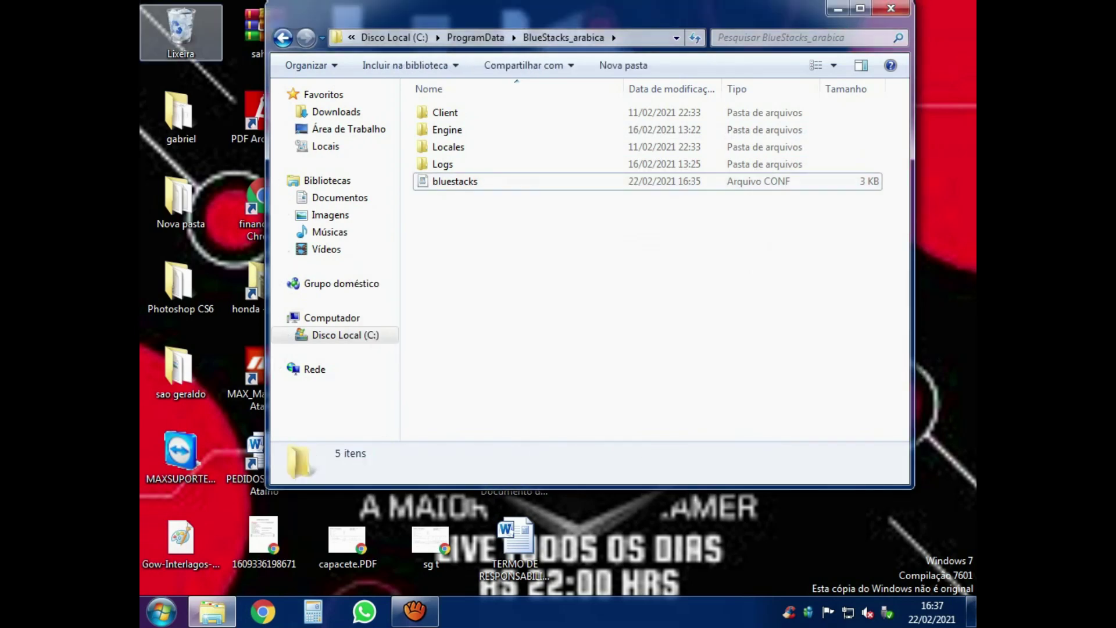
Open the remaining bluestacks CONF file with WordPad as the chosen program and maximize its window
left_click(455, 180)
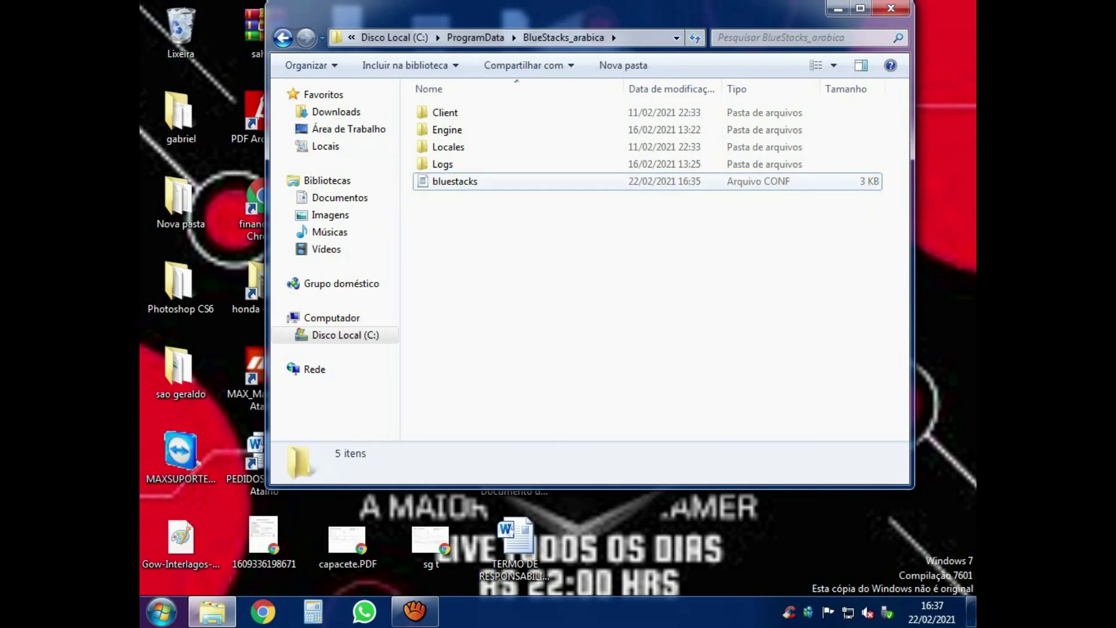
right_click(451, 183)
left_click(503, 266)
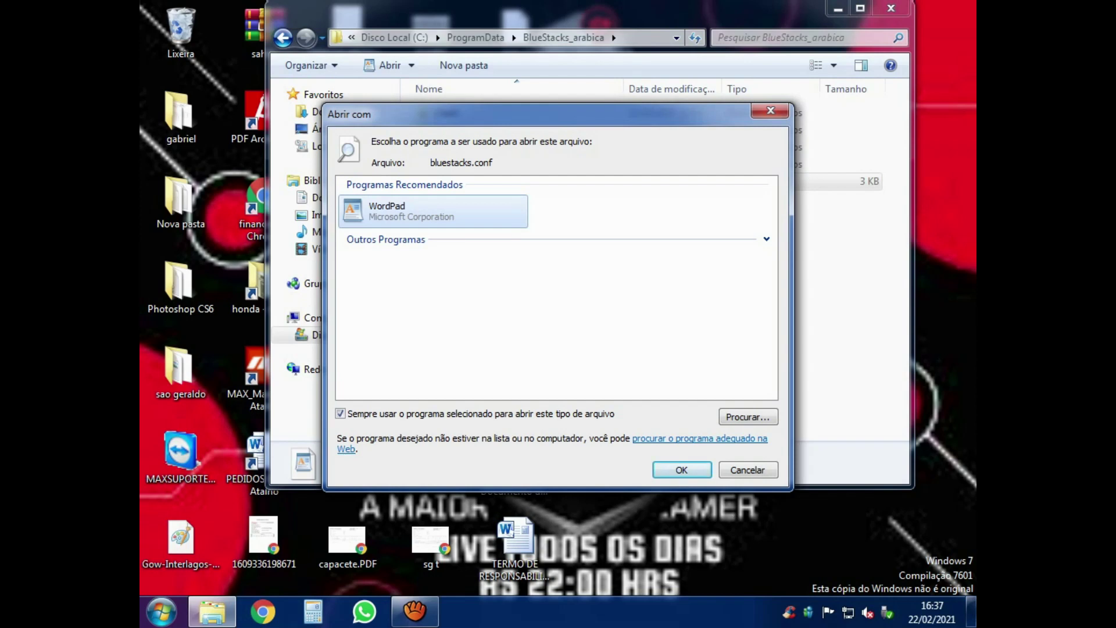
left_click(386, 239)
left_click(397, 265)
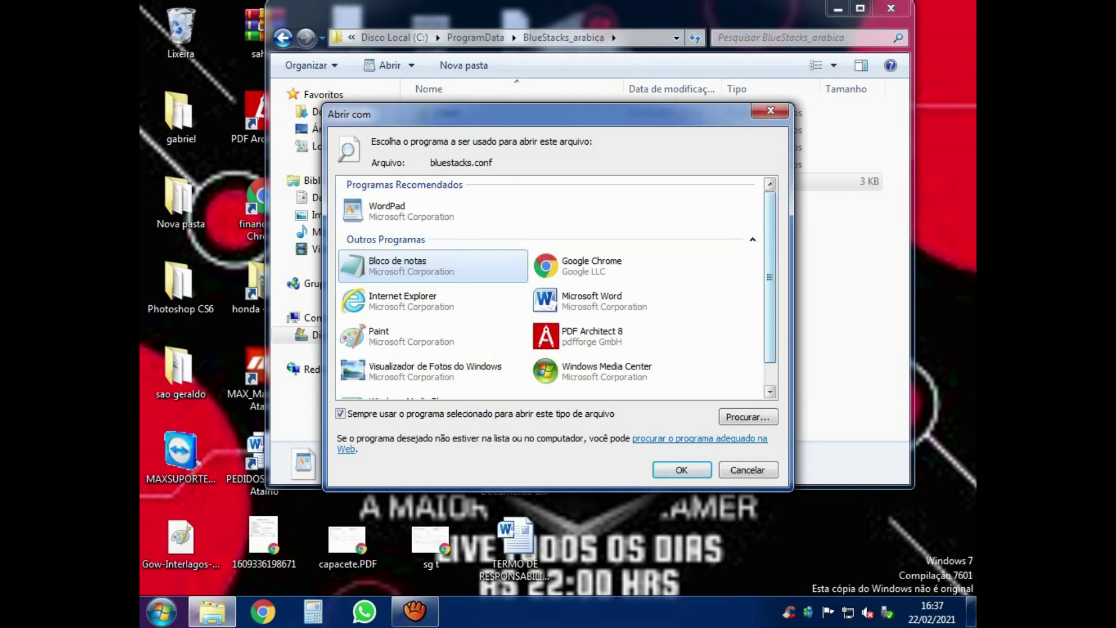
scroll(433, 337, "down", 1)
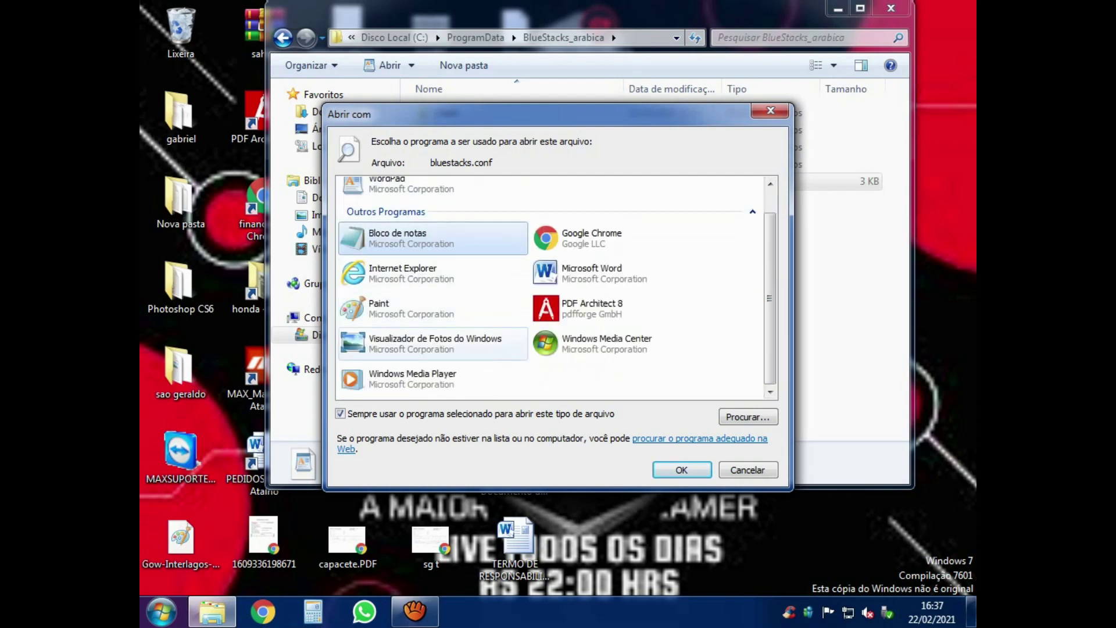
scroll(433, 370, "up", 1)
left_click(407, 210)
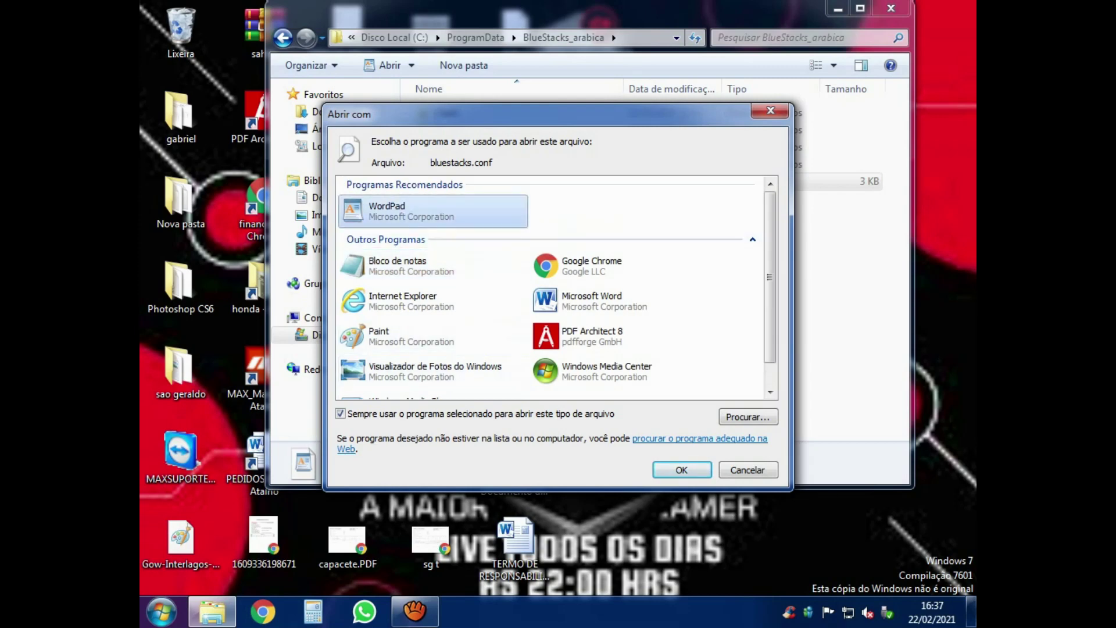
left_click(680, 470)
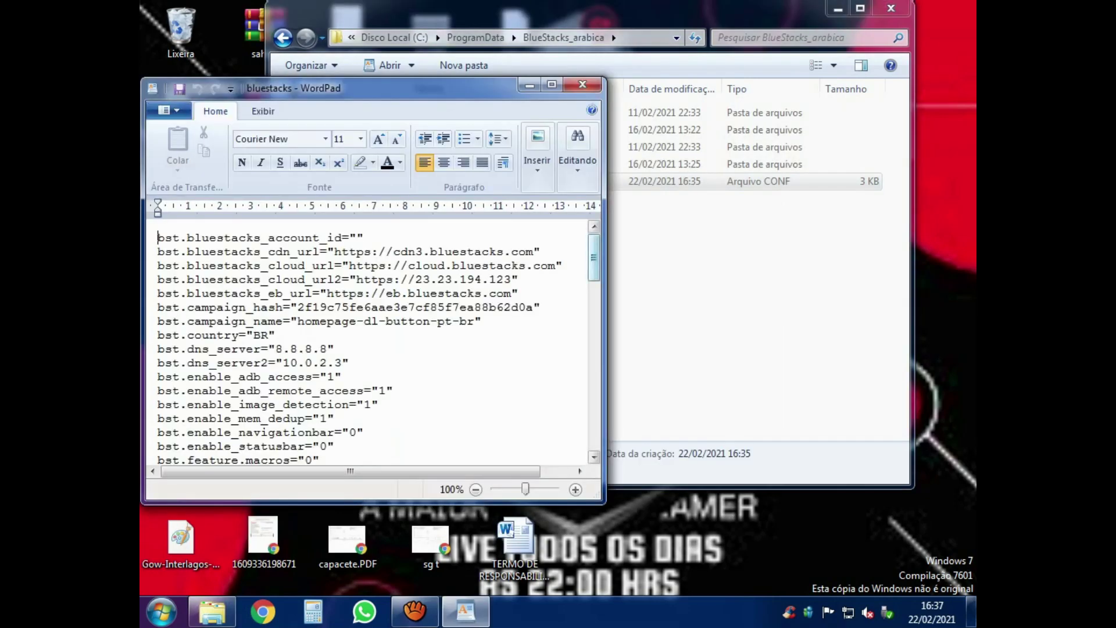
left_click(551, 85)
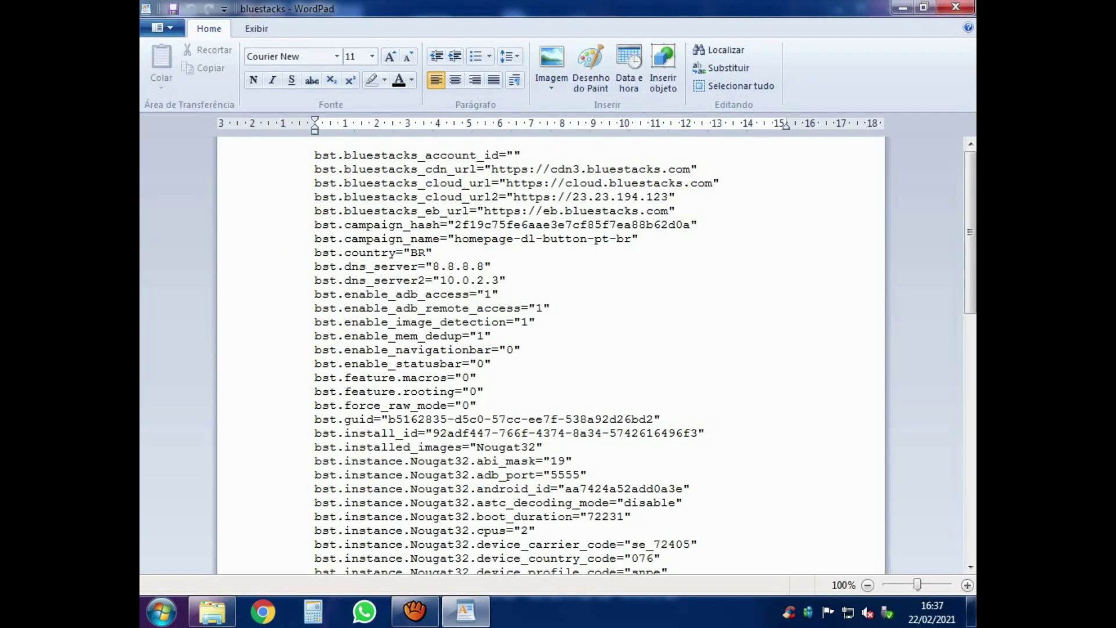
Review the configuration entries and select the bst.prefer_dedicated_gpu and bst.qt_renderer lines near the end of the file
scroll(552, 355, "down", 3)
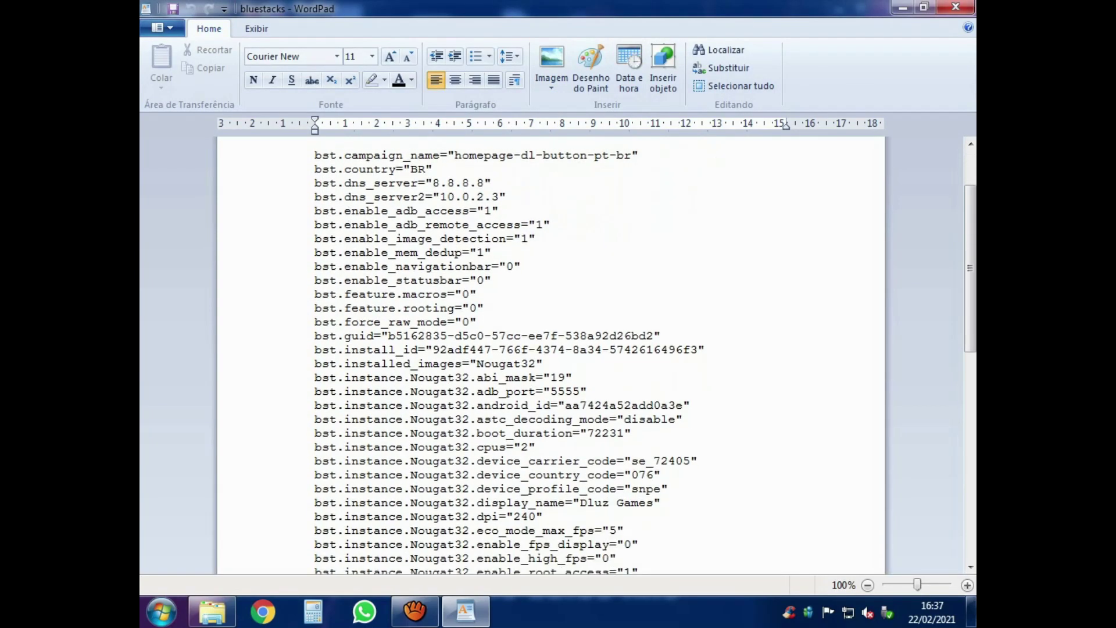
scroll(553, 354, "down", 5)
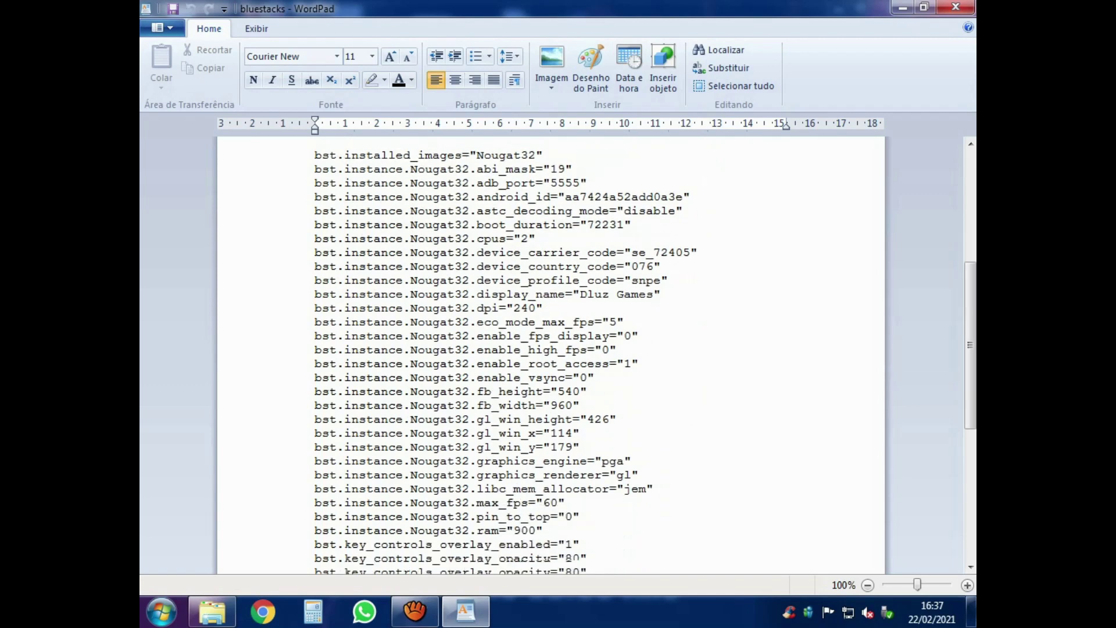
scroll(552, 355, "down", 7)
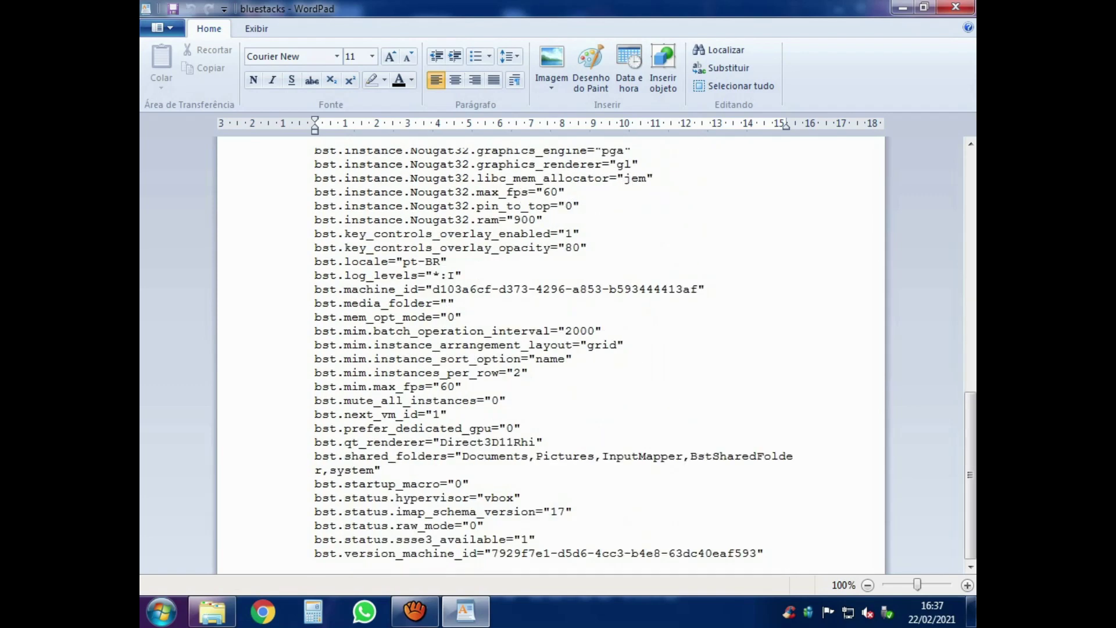
key("shift+Down")
key("shift+Down")
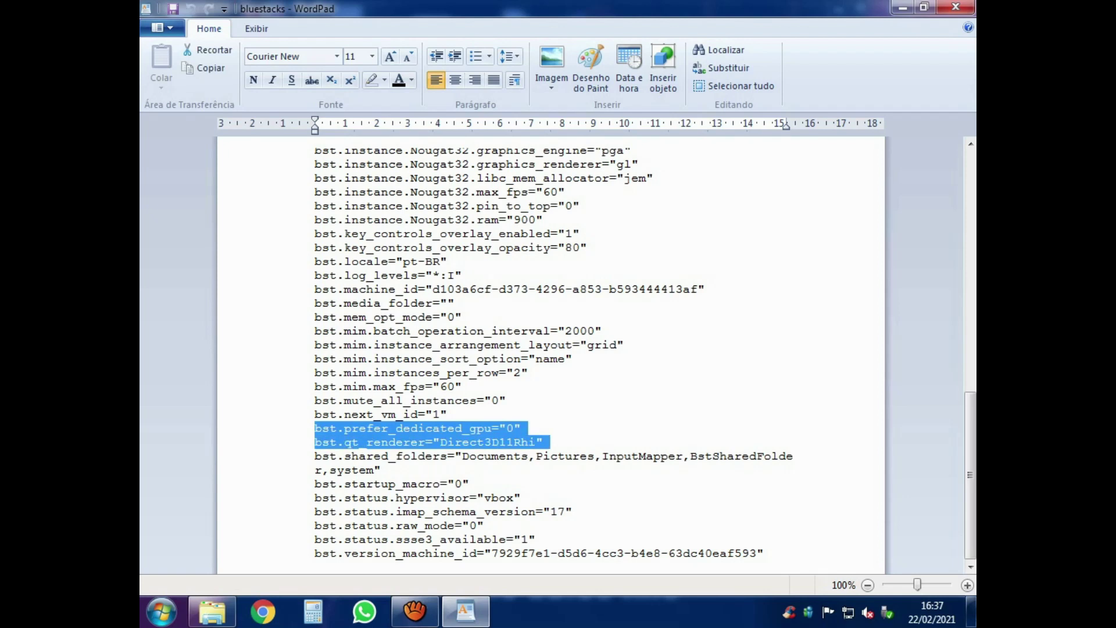
Check the value on the bst.prefer_dedicated_gpu line and leave the cursor at the end of that line
key("Up")
key("Right")
key("Right")
key("Right")
key("Right")
key("Right")
key("Right")
key("Right")
key("Right")
key("Right")
key("Right")
key("Right")
key("Right")
key("Right")
key("Right")
key("Right")
key("Right")
key("Right")
key("Right")
key("Right")
key("Right")
key("shift+End")
key("End")
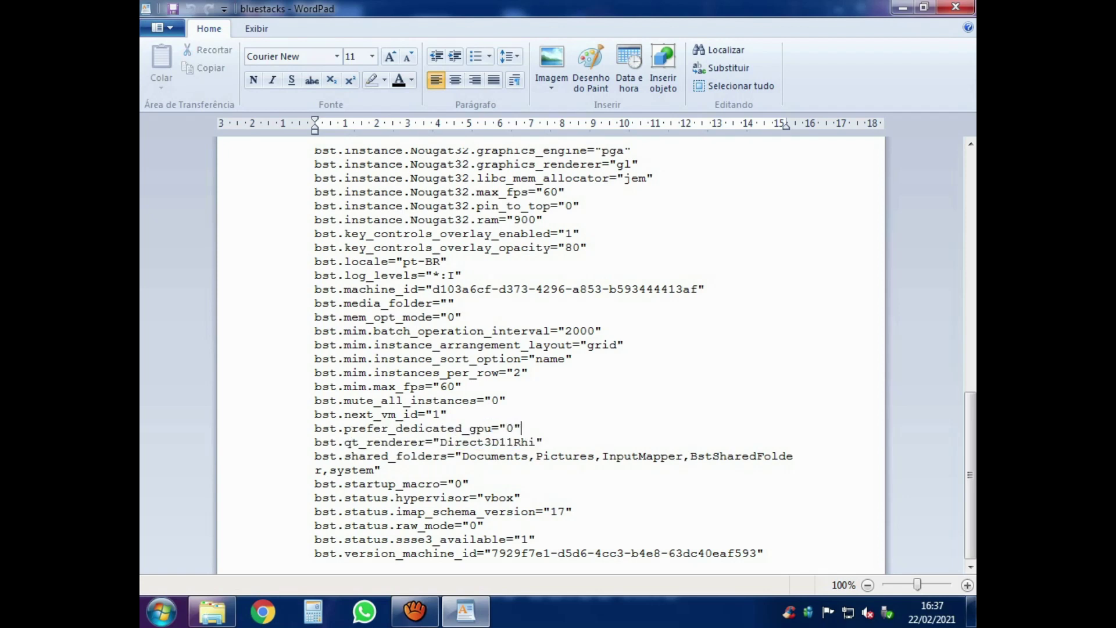
Replace the bst.qt_renderer value between the quotation marks with Sotfware and save the bluestacks file
key("Down")
key("Left")
key("Left")
key("Left")
key("Left")
key("Left")
key("Left")
key("Left")
key("Left")
key("Left")
key("Left")
key("Left")
key("shift+End")
key("Up")
key("Down")
key("ctrl+shift+Left")
key("Right")
key("Right")
key("Right")
key("ctrl+shift+Left")
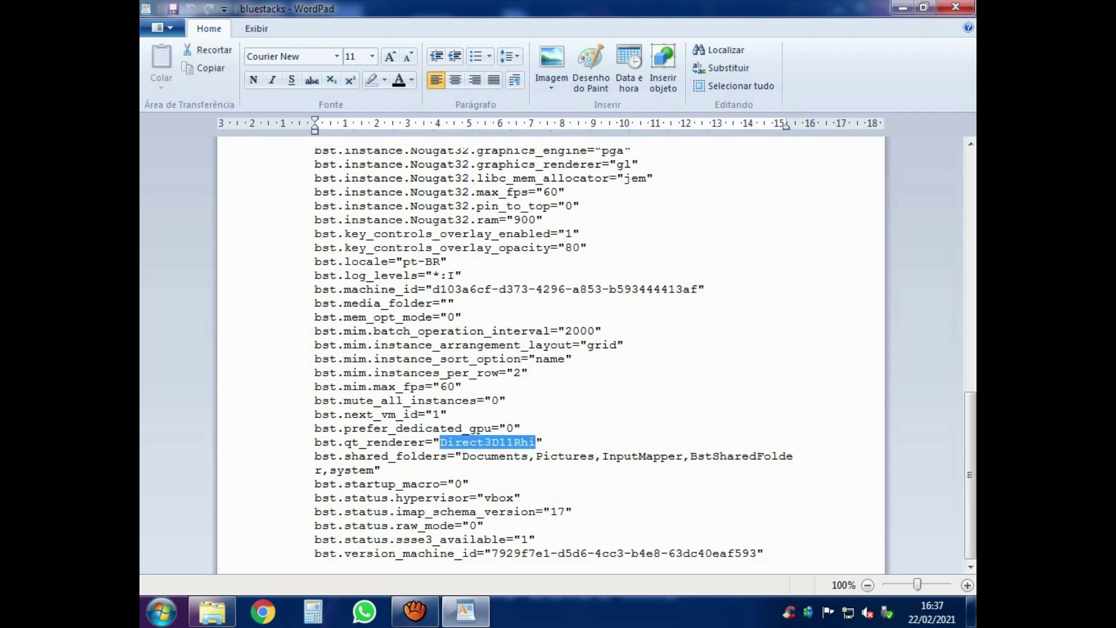
type("Sotf")
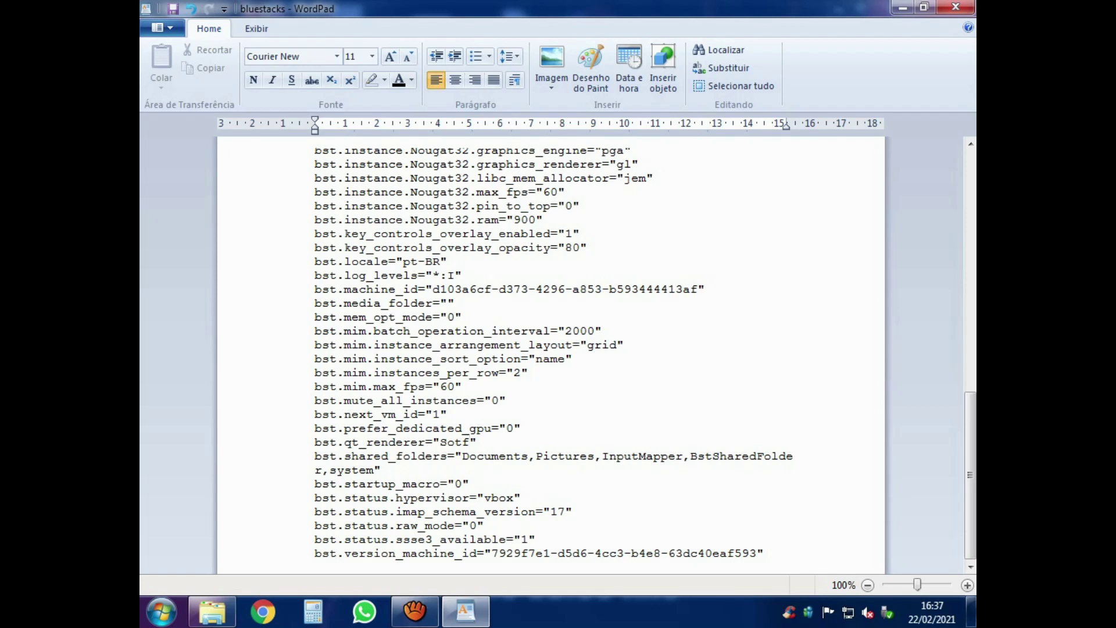
type("ware")
key("End")
key("ctrl+shift+Left")
key("ctrl+shift+Left")
key("ctrl+shift+Left")
Minimize the WordPad and BlueStacks_arabica folder windows and refresh the desktop
left_click(462, 386)
left_click(903, 7)
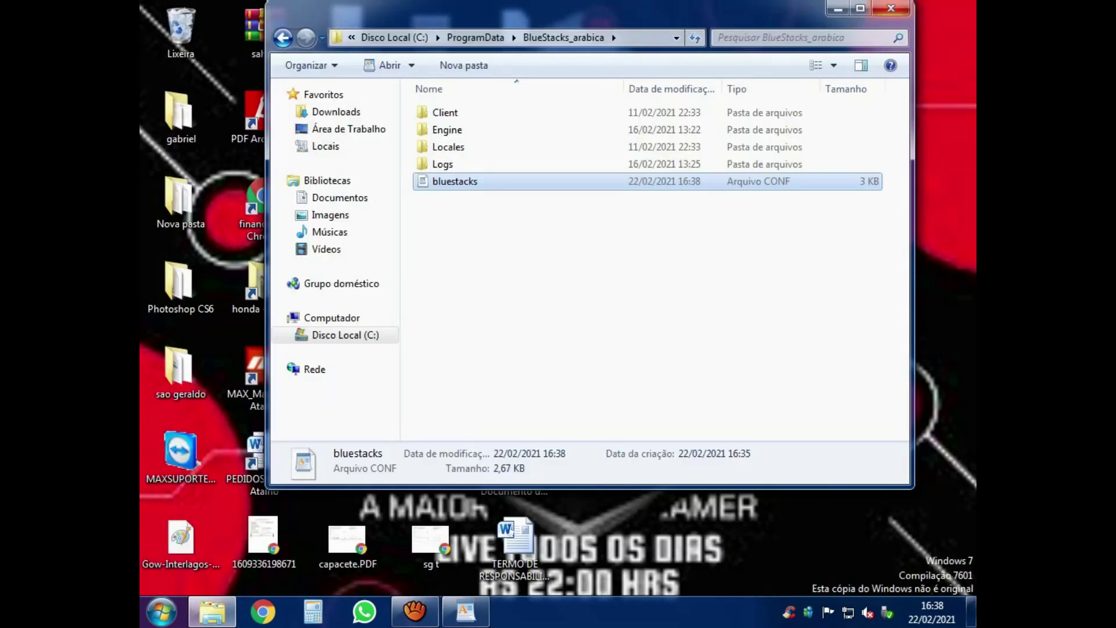
left_click(837, 8)
right_click(737, 245)
left_click(784, 290)
Launch BlueStacks 5, maximize its window during startup and restore it to normal size
left_click(162, 612)
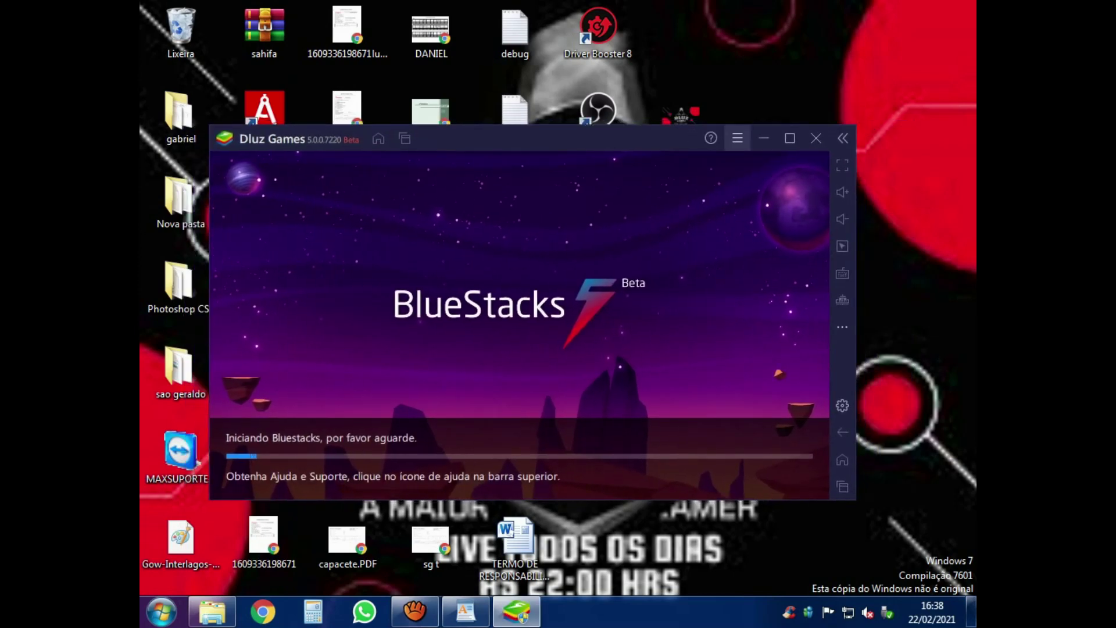
left_click(736, 138)
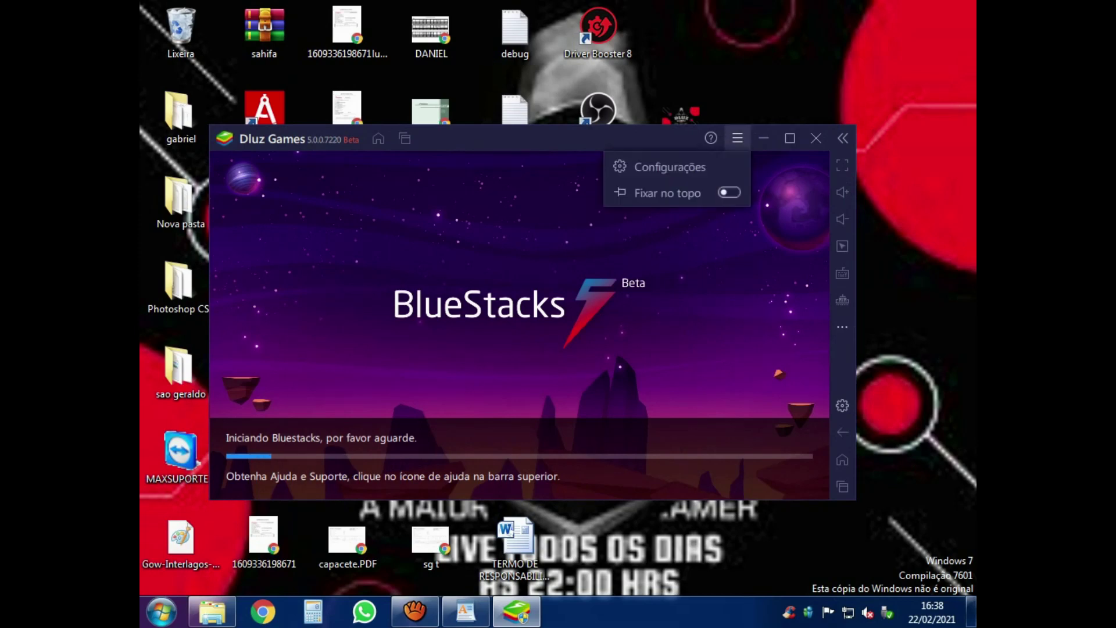
left_click(789, 137)
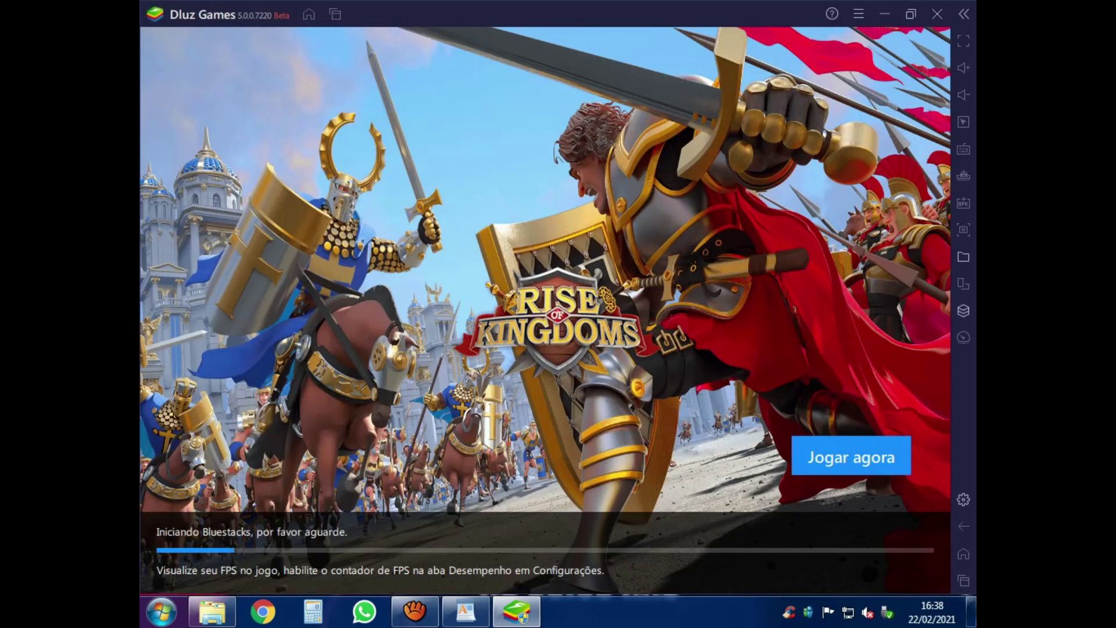
left_click(910, 14)
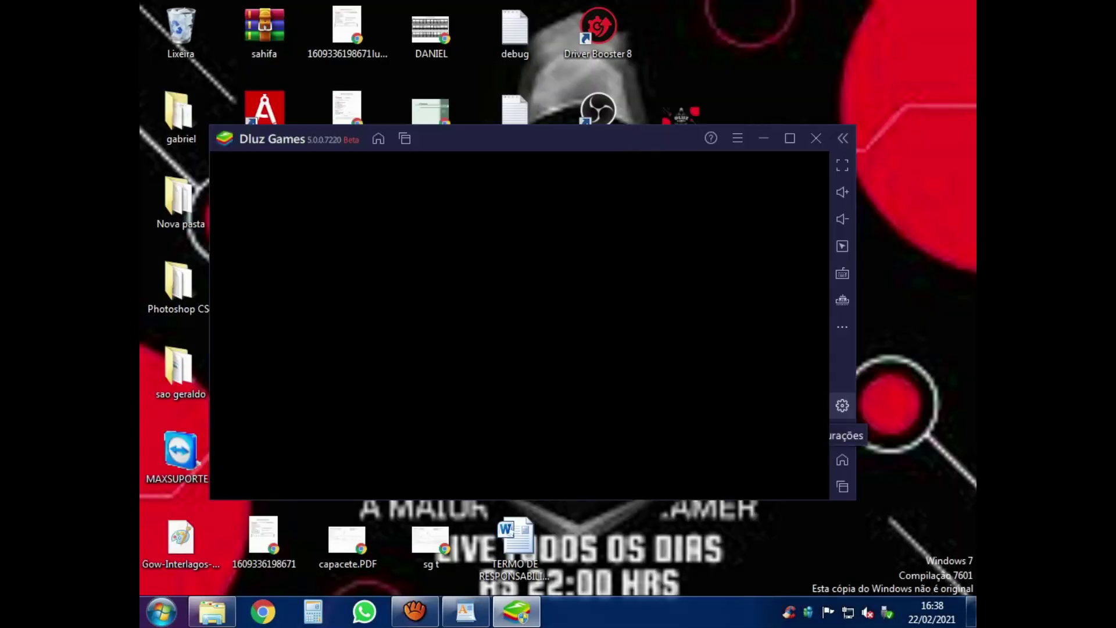
Open the BlueStacks Configurações and examine the Gráficos options for engine mode, renderer, GPU and ASTC textures
left_click(842, 405)
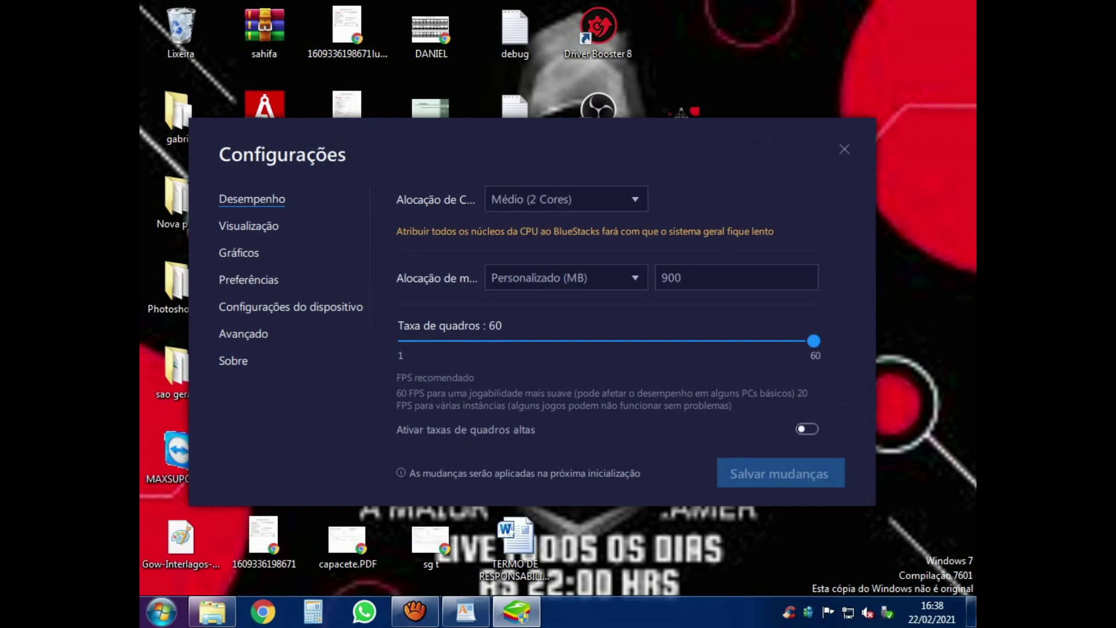
left_click(290, 307)
left_click(239, 253)
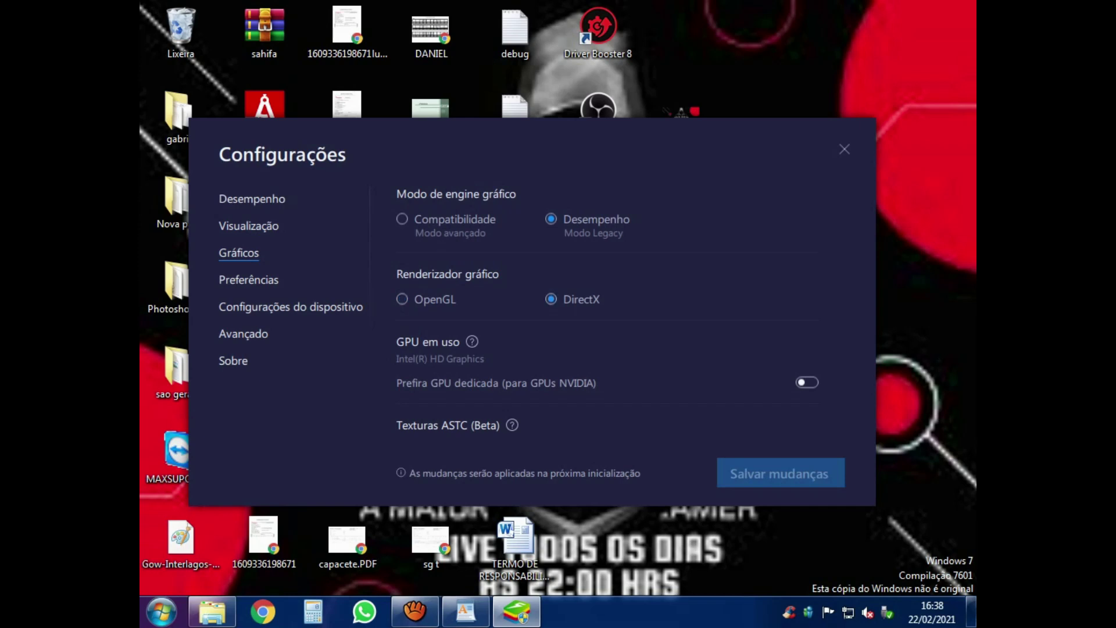
scroll(581, 320, "down", 2)
left_click(478, 375)
scroll(581, 319, "up", 2)
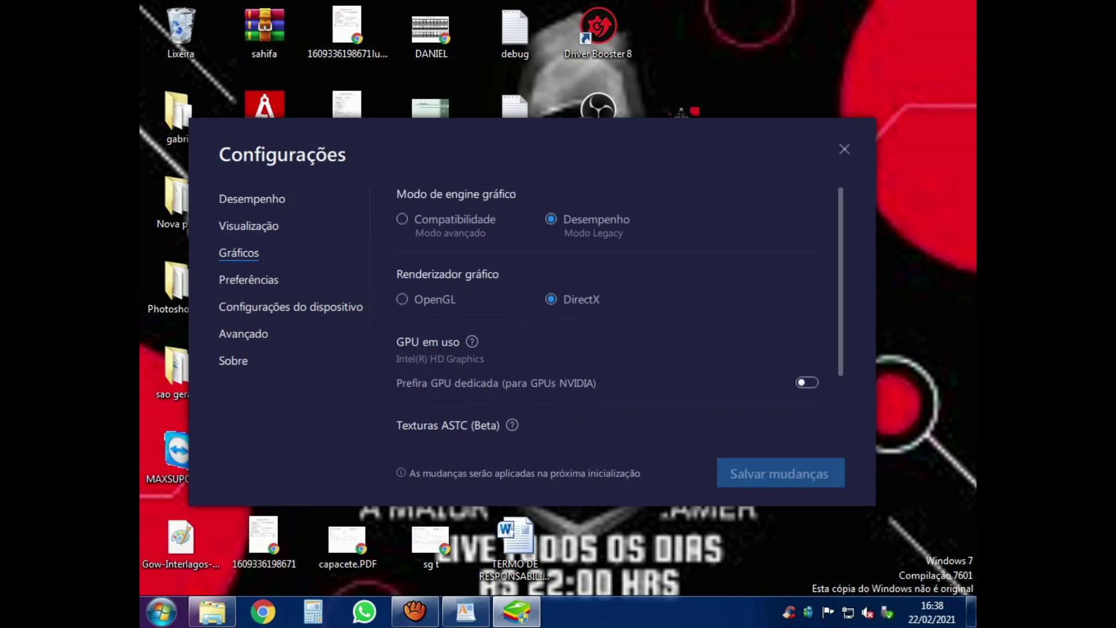
Close the Configurações window and exit the Dluz Games instance, confirming with Fechar
left_click(843, 149)
left_click(815, 138)
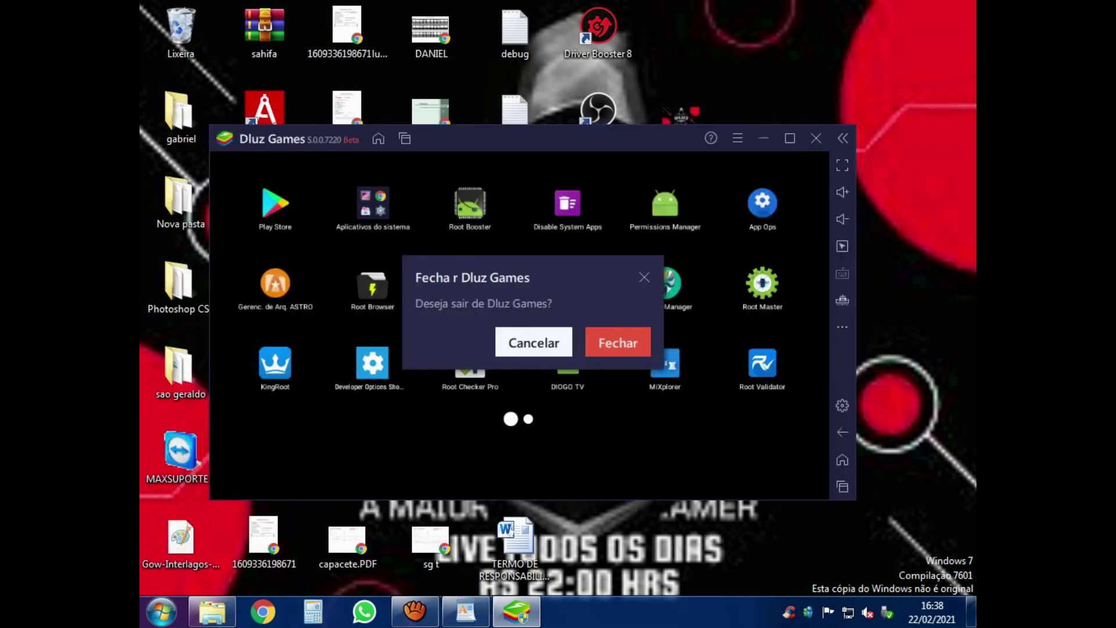
left_click(618, 341)
Refresh the desktop and move the download icon directly below OBS Studio
right_click(607, 218)
left_click(640, 268)
left_click_drag(681, 119, 612, 204)
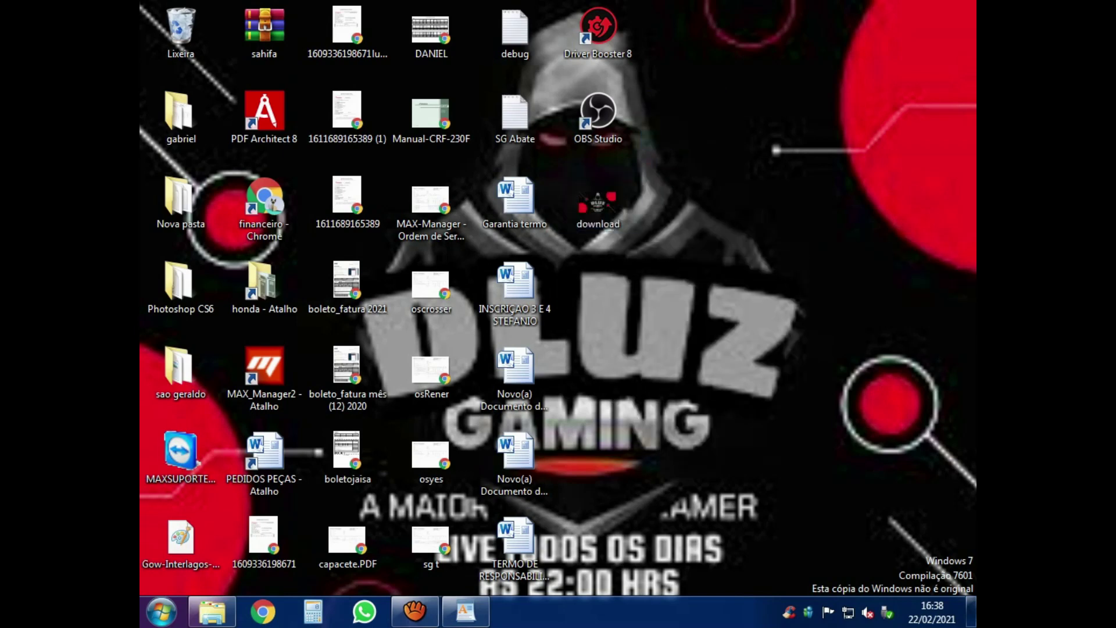
Bring the bluestacks file in WordPad into view to check the edited renderer line and minimize it again
left_click(465, 611)
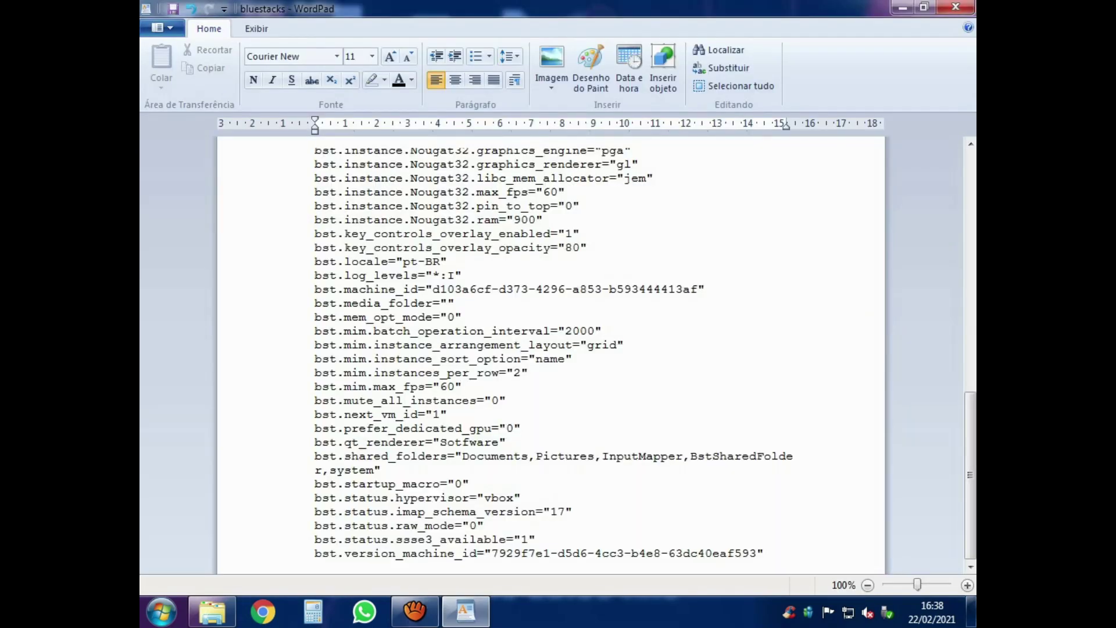
left_click(466, 610)
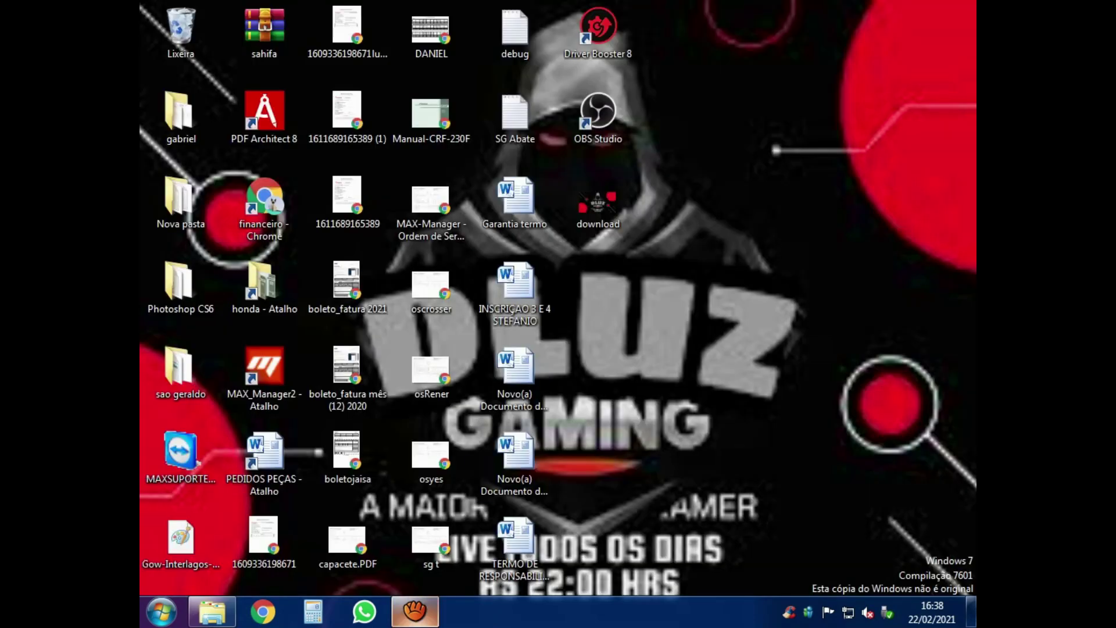